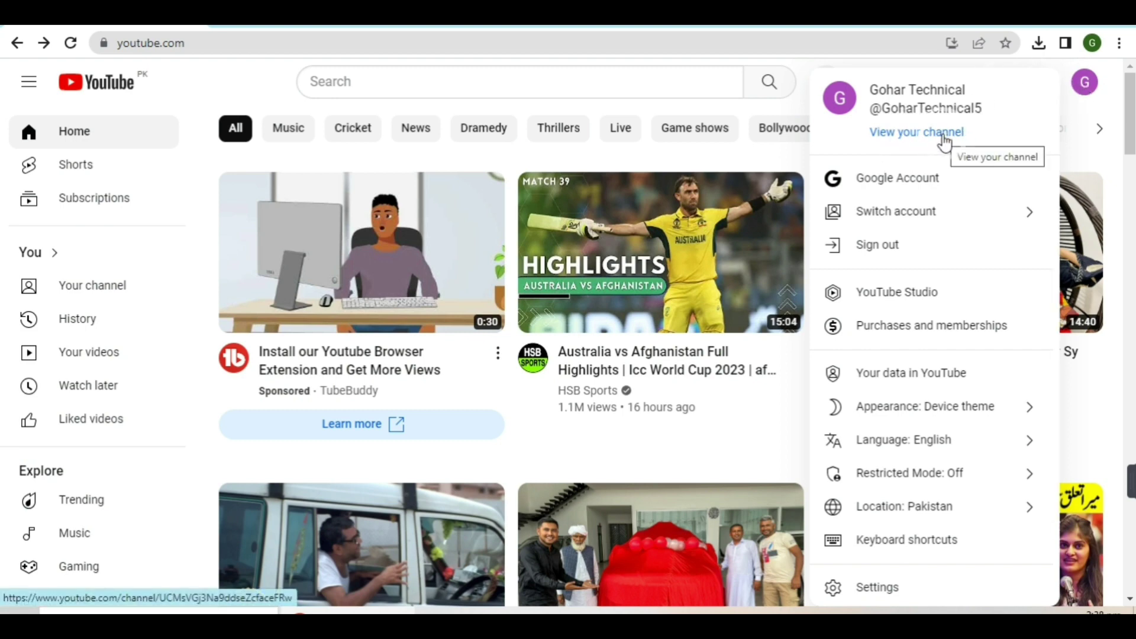
Go from the account menu to the Gohar Technical channel page, then to Customize channel
{"action": "left_click", "coordinate": [945, 142]}
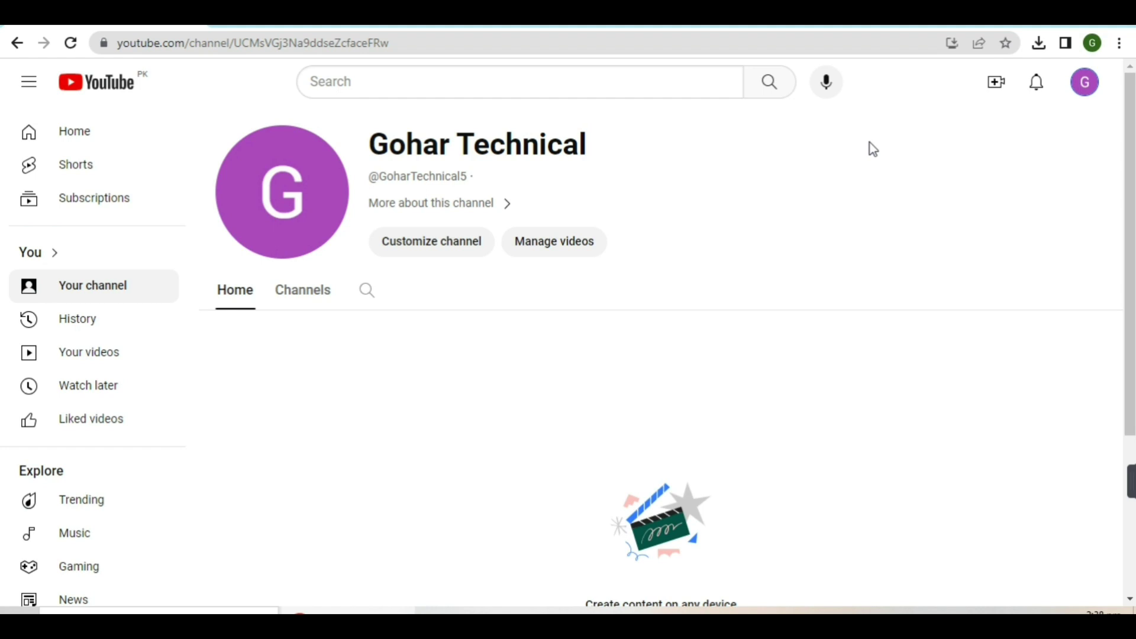
{"action": "left_click", "coordinate": [424, 251]}
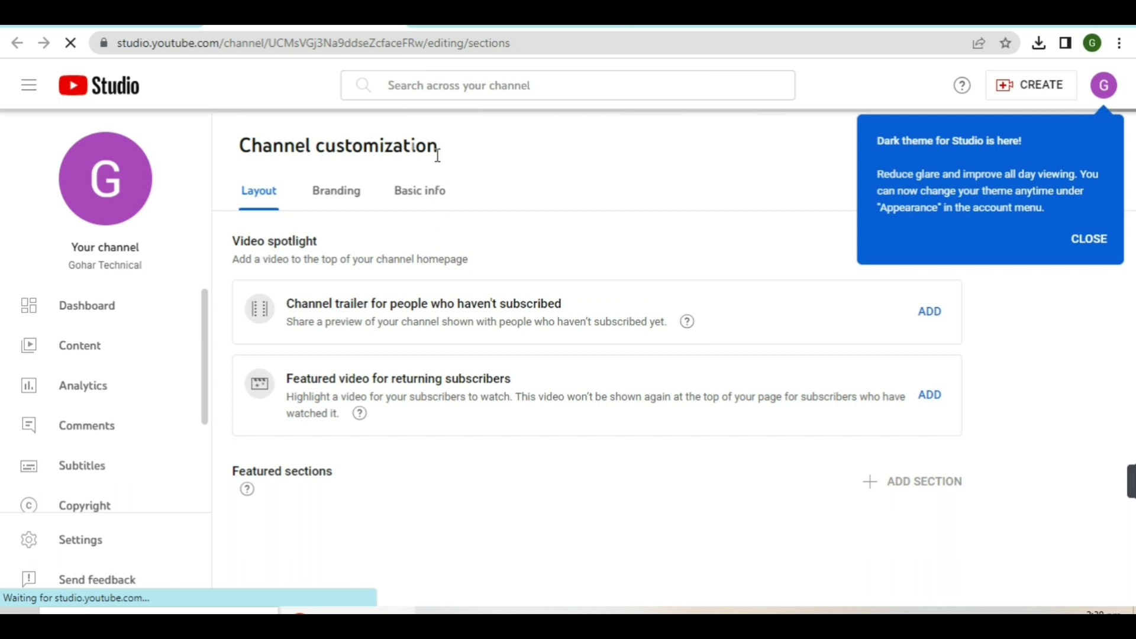
Close the dark-theme and playlists notices and switch to the Basic info tab
{"action": "left_click", "coordinate": [1091, 239]}
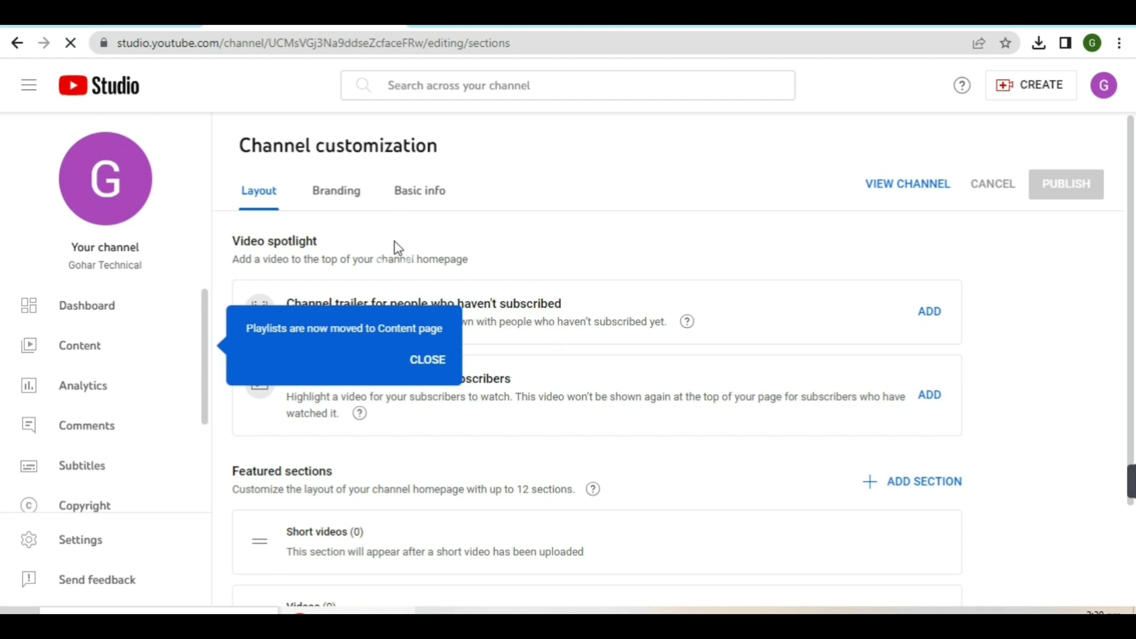
{"action": "left_click", "coordinate": [404, 345]}
{"action": "left_click", "coordinate": [421, 357]}
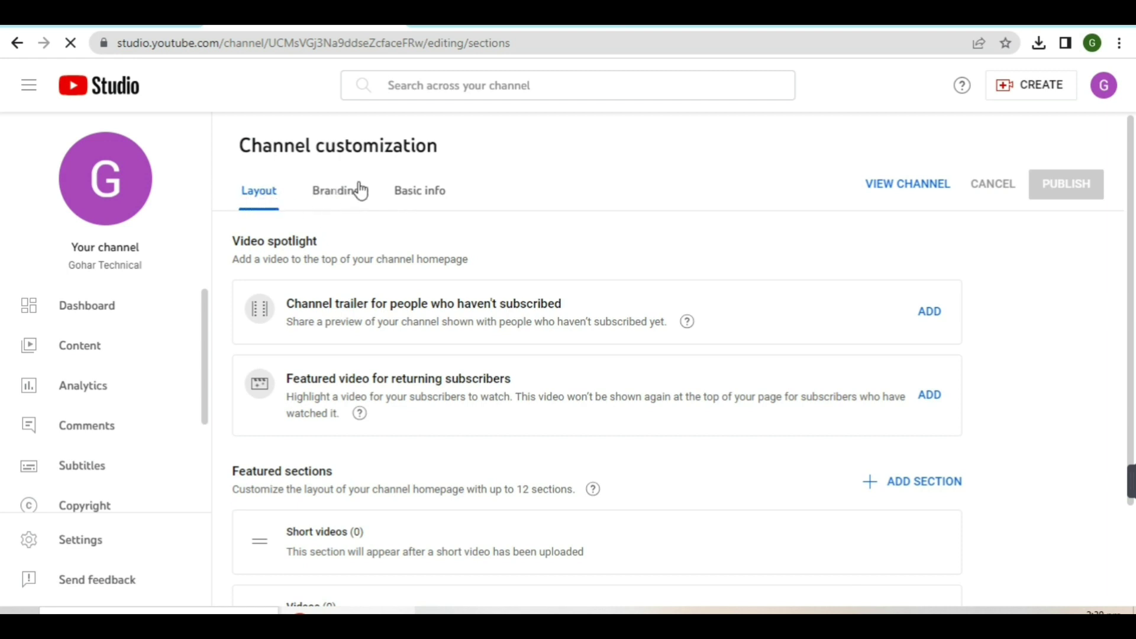
{"action": "left_click", "coordinate": [434, 198]}
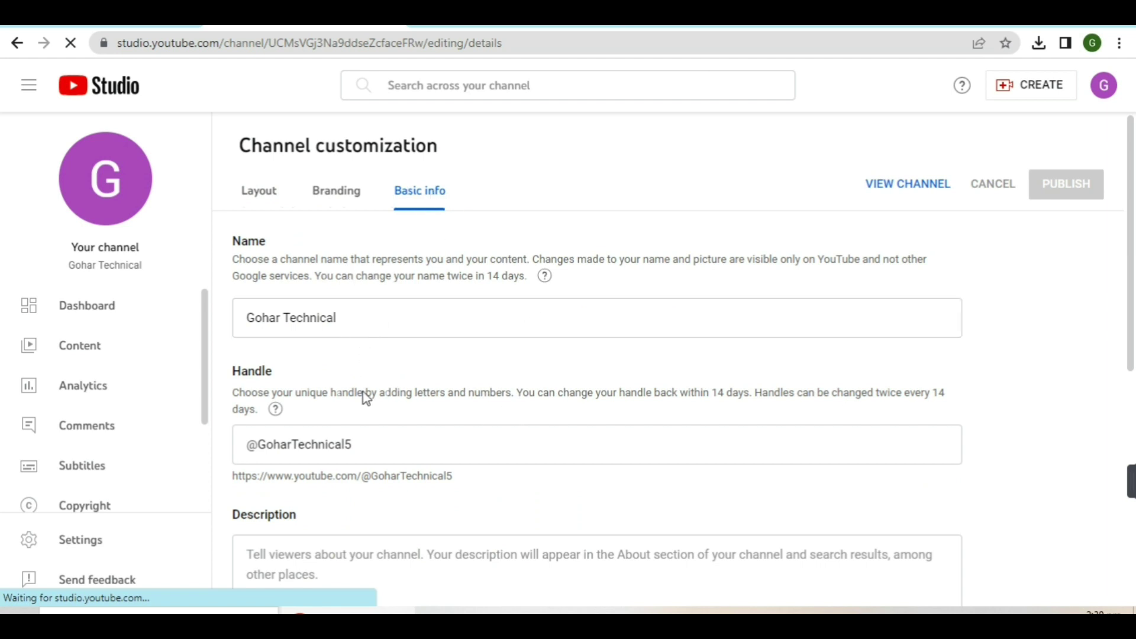
Put the cursor in the empty channel Description box, then switch to the ChatGPT conversation
{"action": "scroll", "coordinate": [367, 408], "scroll_direction": "down", "scroll_amount": 1}
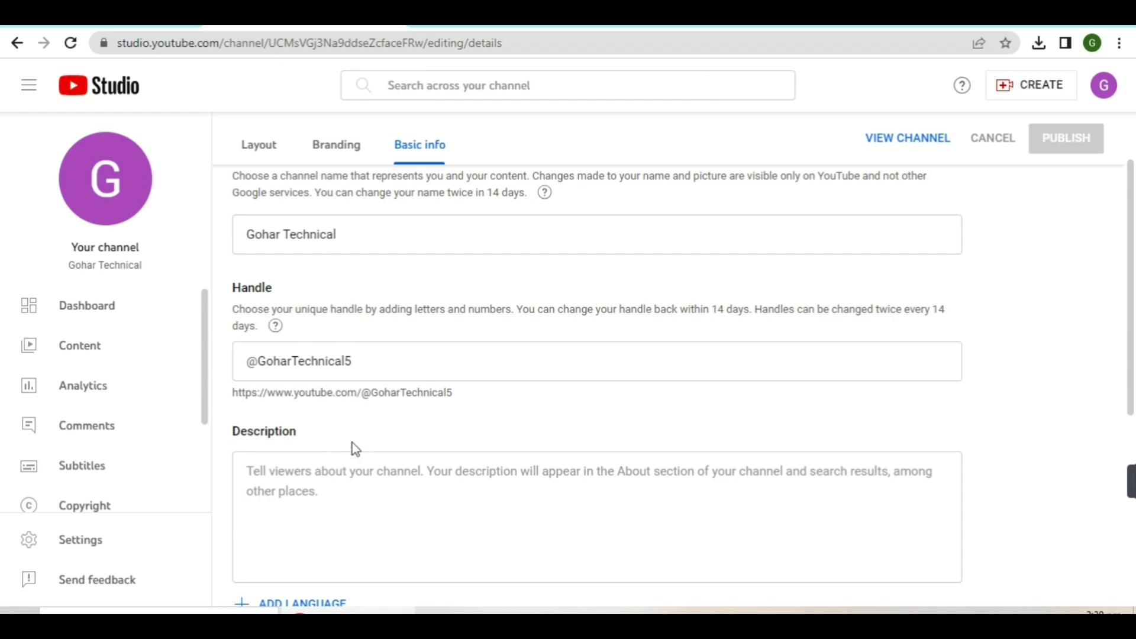
{"action": "scroll", "coordinate": [359, 398], "scroll_direction": "down", "scroll_amount": 4}
{"action": "scroll", "coordinate": [355, 370], "scroll_direction": "up", "scroll_amount": 1}
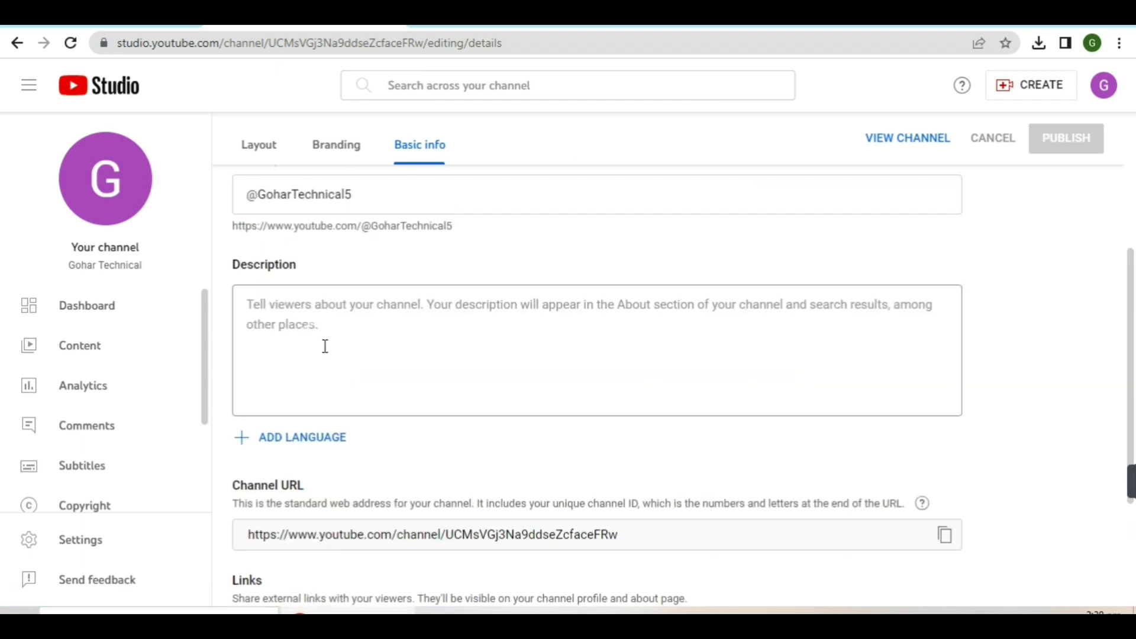
{"action": "left_click", "coordinate": [297, 308]}
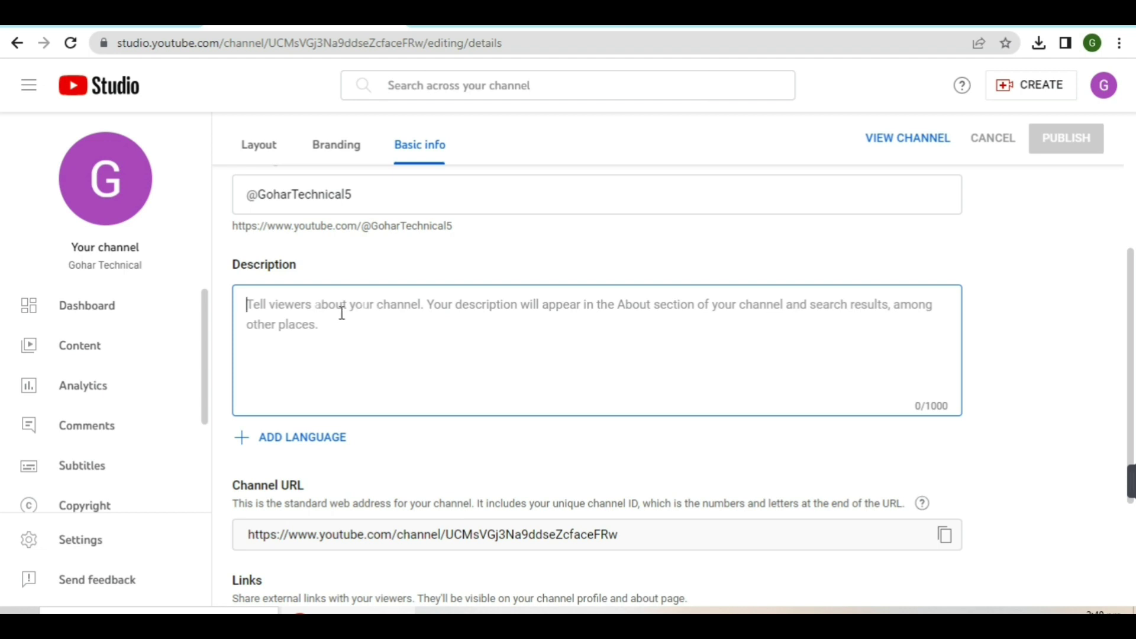
{"action": "scroll", "coordinate": [342, 312], "scroll_direction": "up", "scroll_amount": 3}
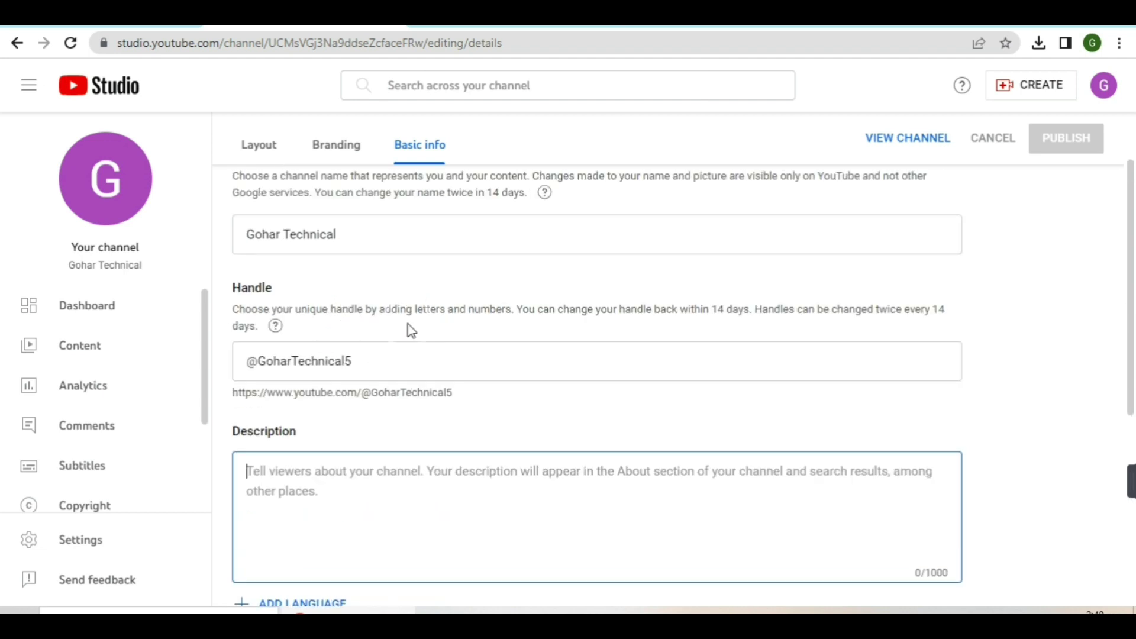
{"action": "left_click", "coordinate": [302, 473]}
{"action": "left_click", "coordinate": [445, 28]}
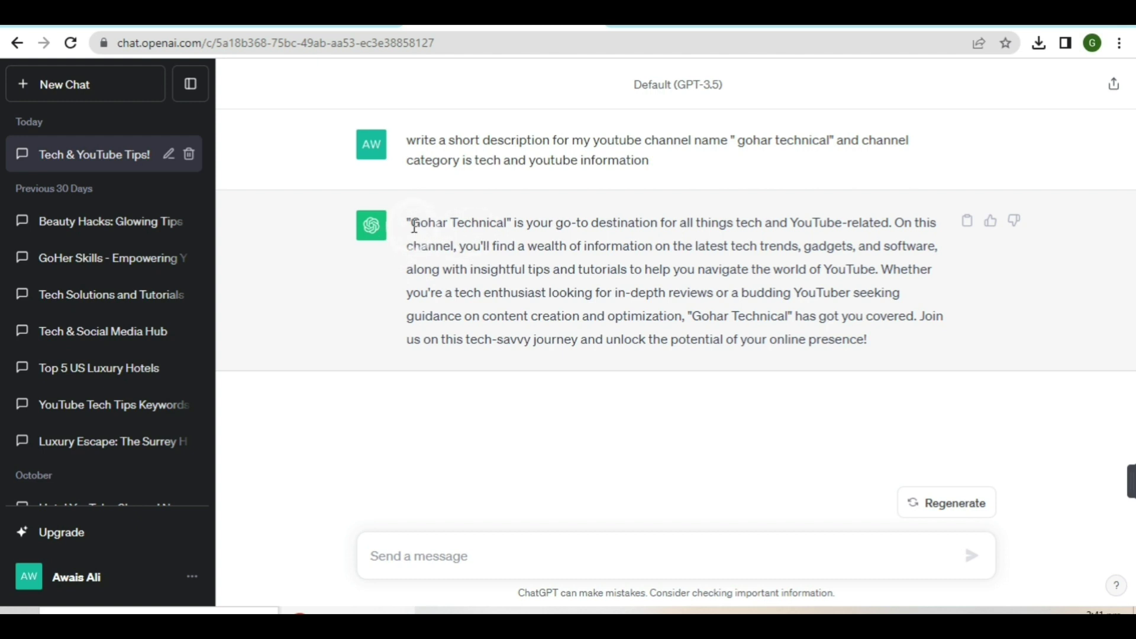
Select ChatGPT's full generated Gohar Technical channel description paragraph
{"action": "left_click_drag", "start_coordinate": [414, 226], "coordinate": [907, 349]}
{"action": "key", "text": "ctrl+c"}
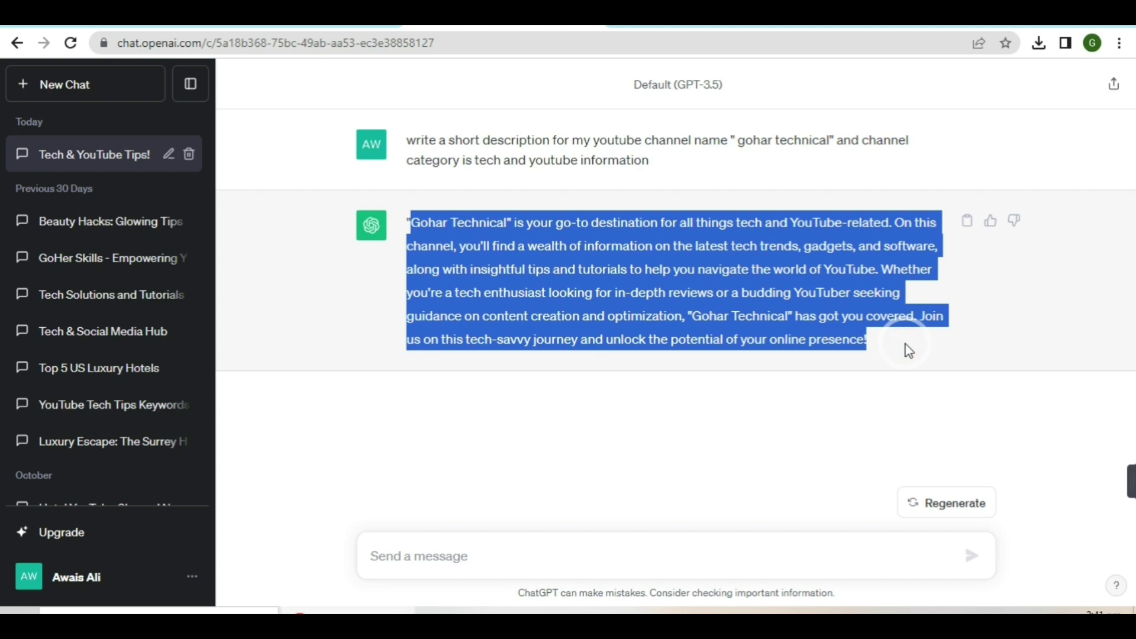
Paste the ChatGPT text into the Basic info Description box, reaching 533 of 1000 characters
{"action": "left_click", "coordinate": [254, 17]}
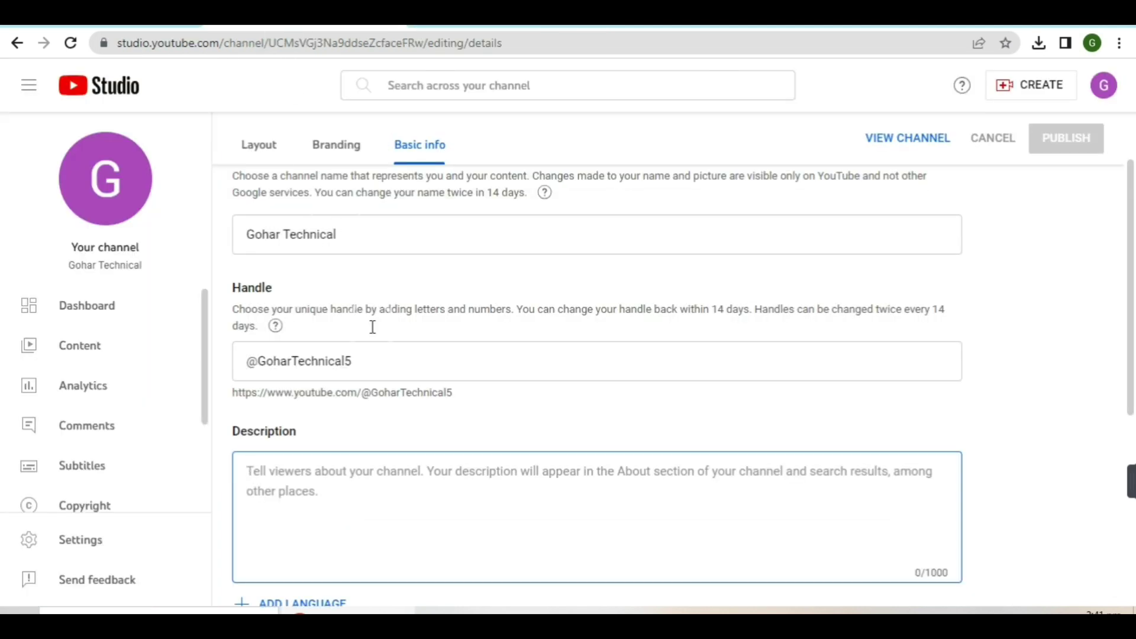
{"action": "scroll", "coordinate": [386, 379], "scroll_direction": "down", "scroll_amount": 1}
{"action": "left_click", "coordinate": [311, 392]}
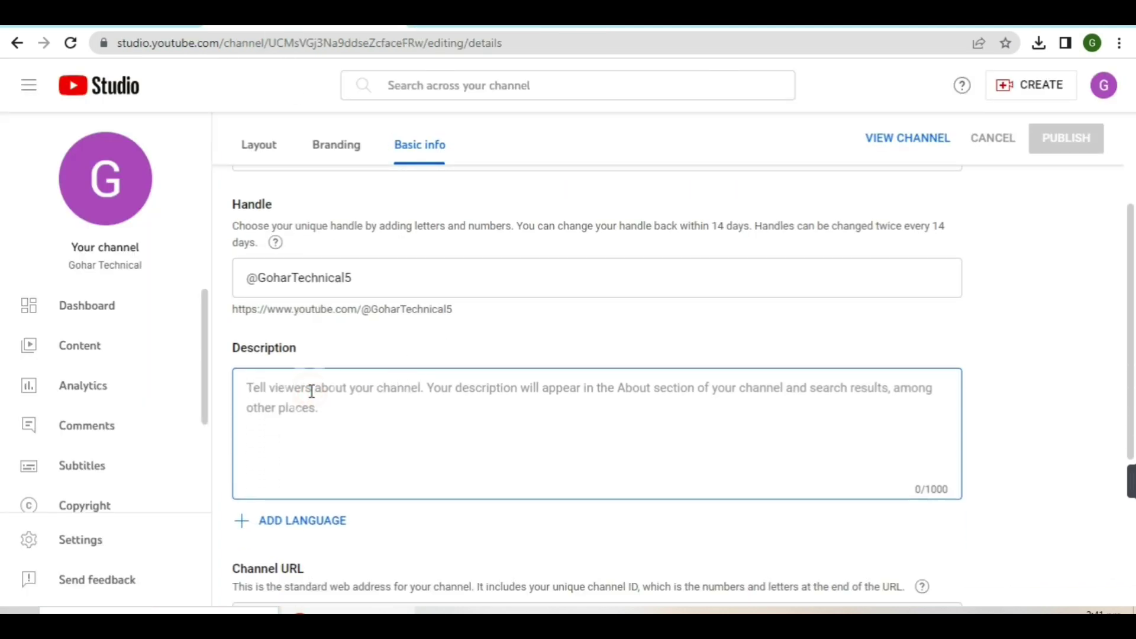
{"action": "key", "text": "ctrl+v"}
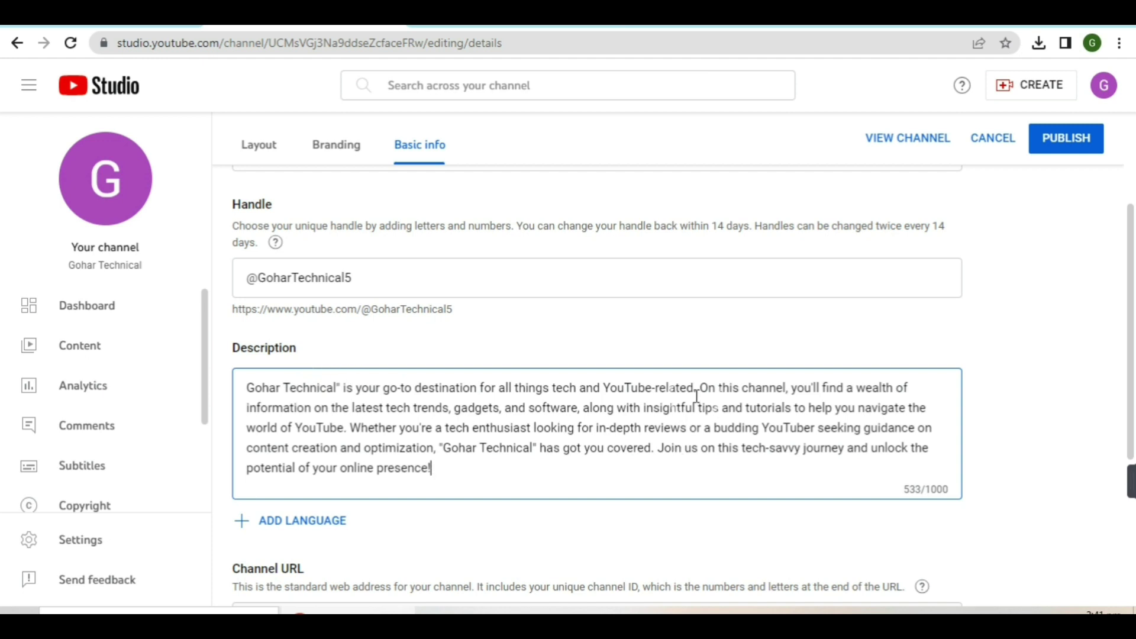
{"action": "scroll", "coordinate": [748, 342], "scroll_direction": "down", "scroll_amount": 4}
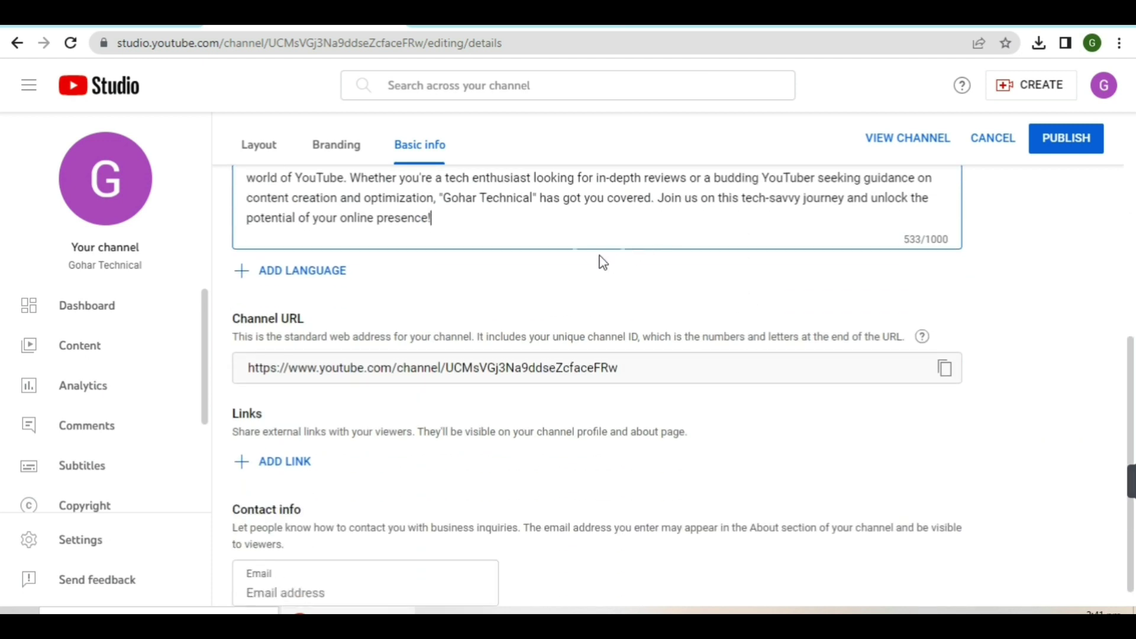
{"action": "scroll", "coordinate": [548, 243], "scroll_direction": "down", "scroll_amount": 1}
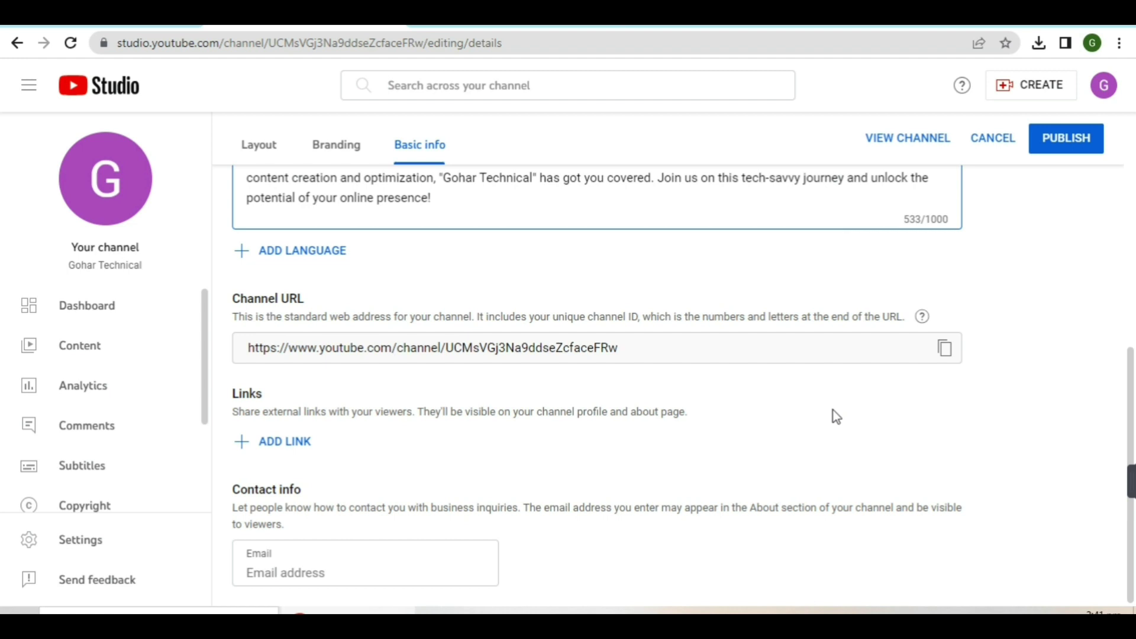
Add a channel link titled 'email' with the contact e-mail address as its URL
{"action": "left_click", "coordinate": [285, 444]}
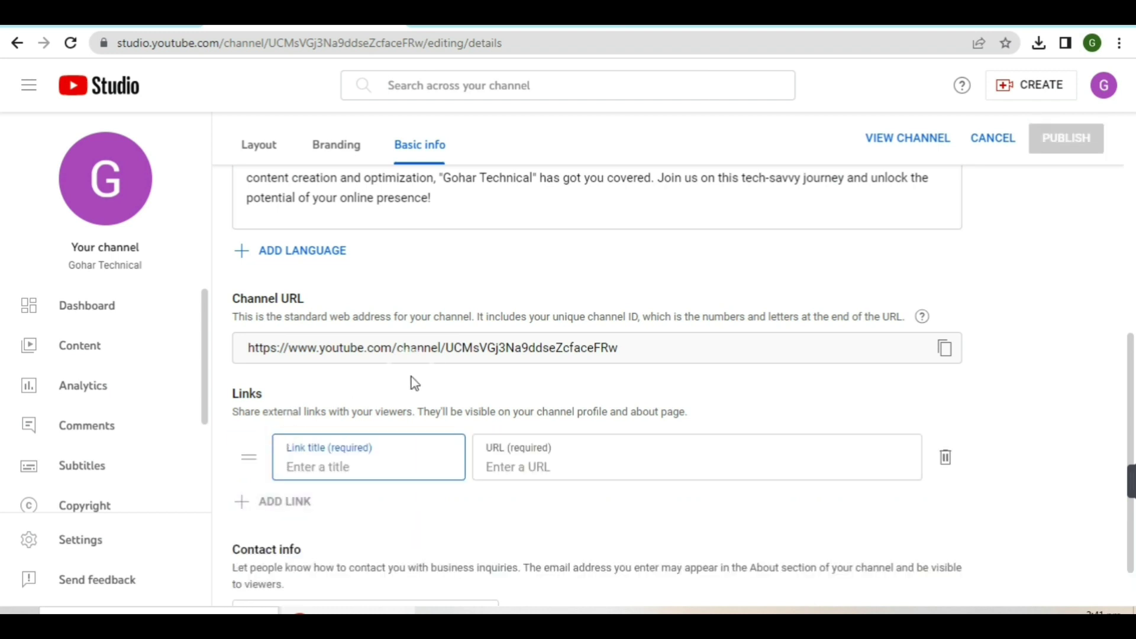
{"action": "left_click", "coordinate": [308, 469]}
{"action": "type", "text": "email"}
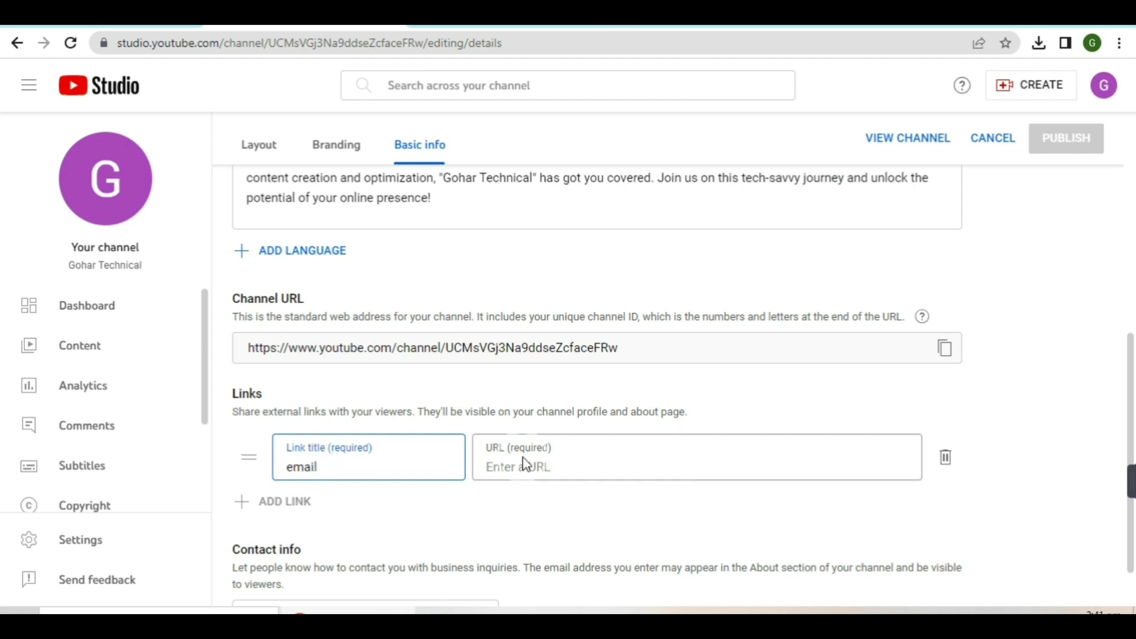
{"action": "left_click", "coordinate": [539, 468]}
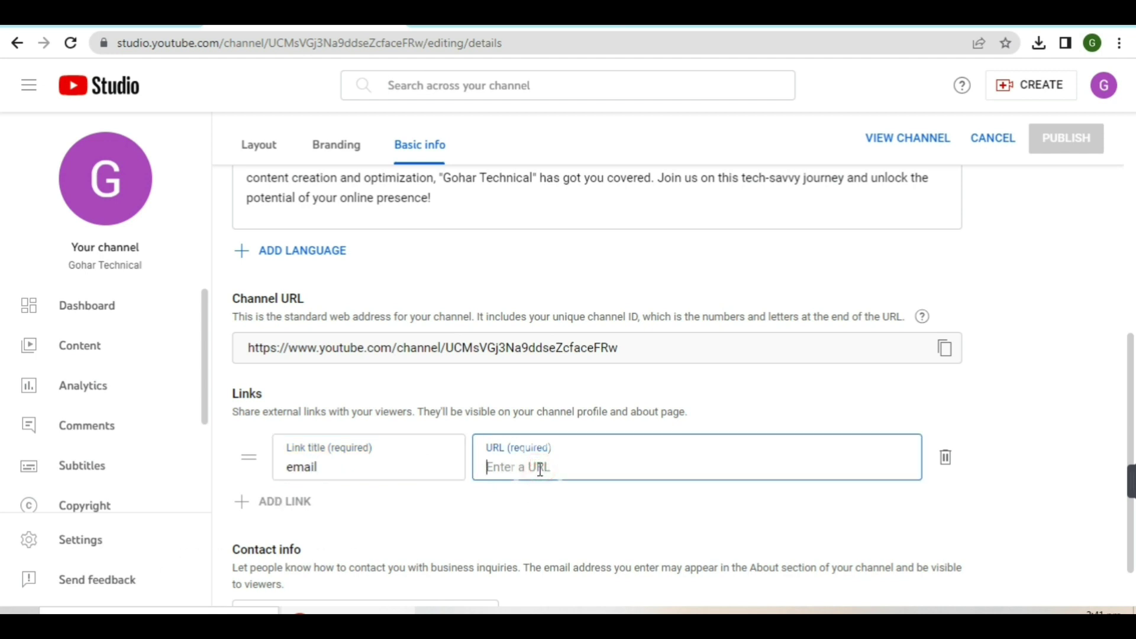
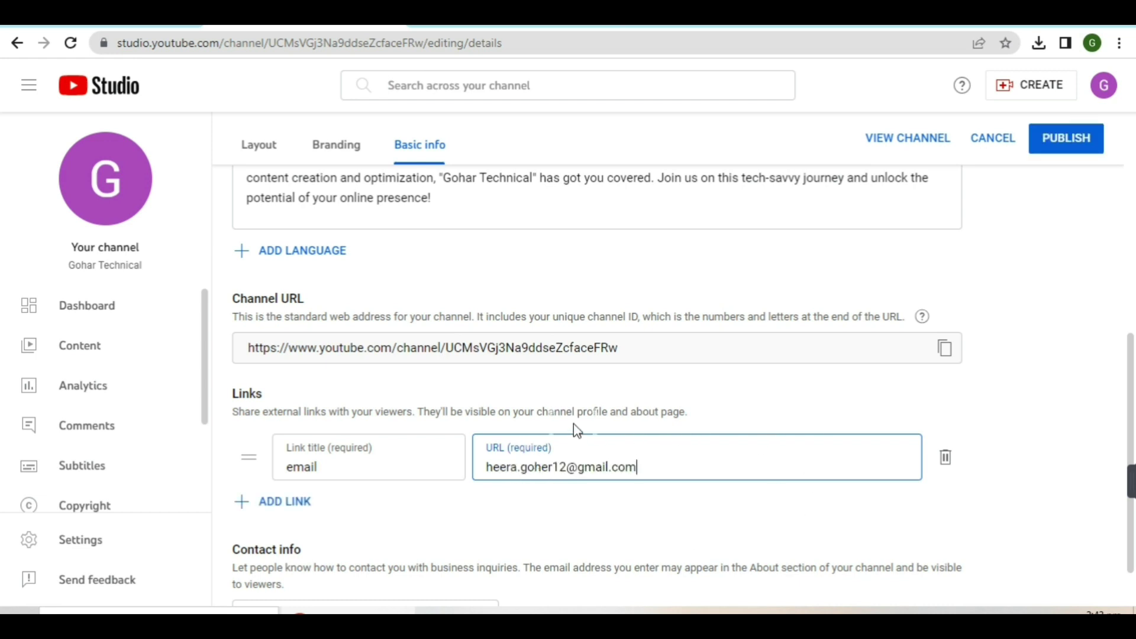
Add a second channel link titled 'facebook', leaving its URL field selected
{"action": "left_click", "coordinate": [288, 506]}
{"action": "left_click", "coordinate": [328, 521]}
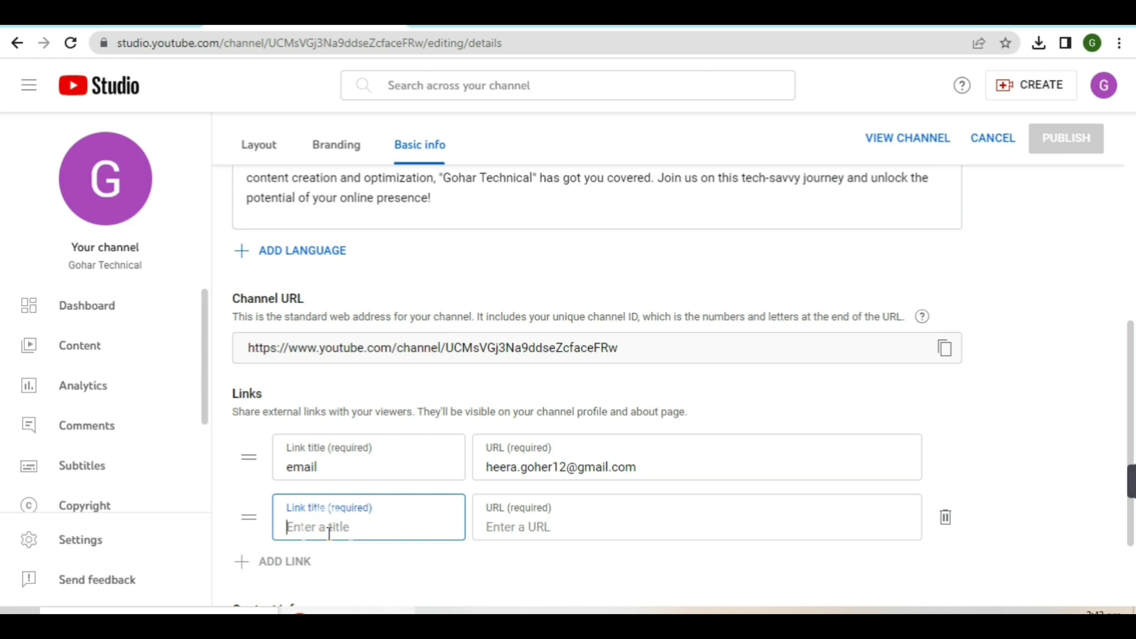
{"action": "type", "text": "facebook"}
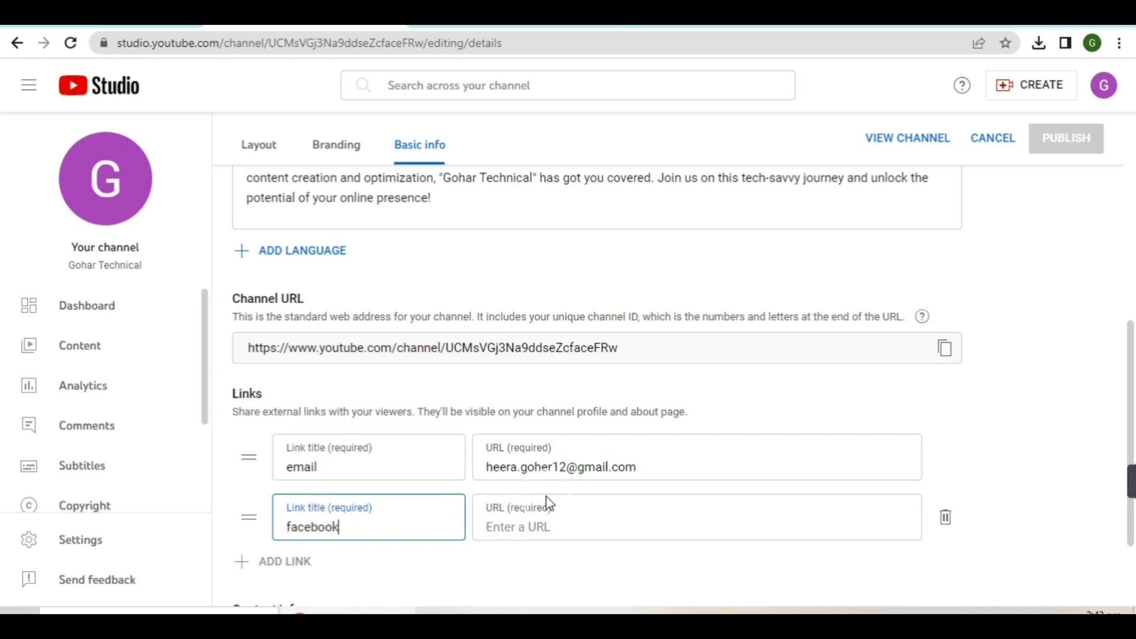
{"action": "left_click", "coordinate": [558, 529]}
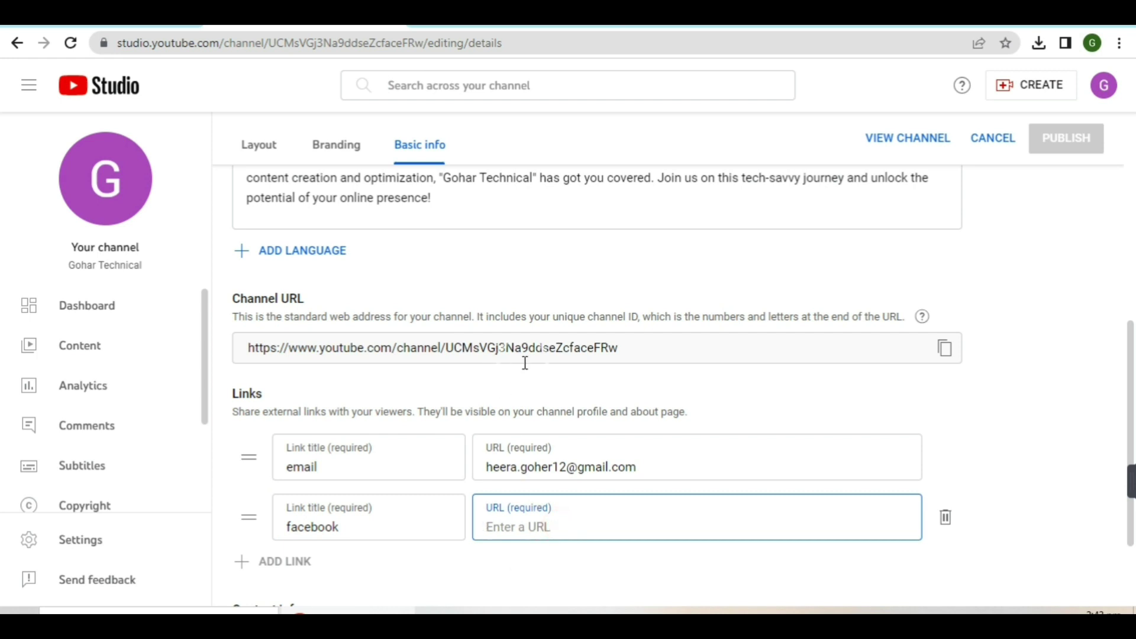
Enter the contact e-mail address in Contact info and delete the empty facebook link
{"action": "scroll", "coordinate": [525, 361], "scroll_direction": "down", "scroll_amount": 2}
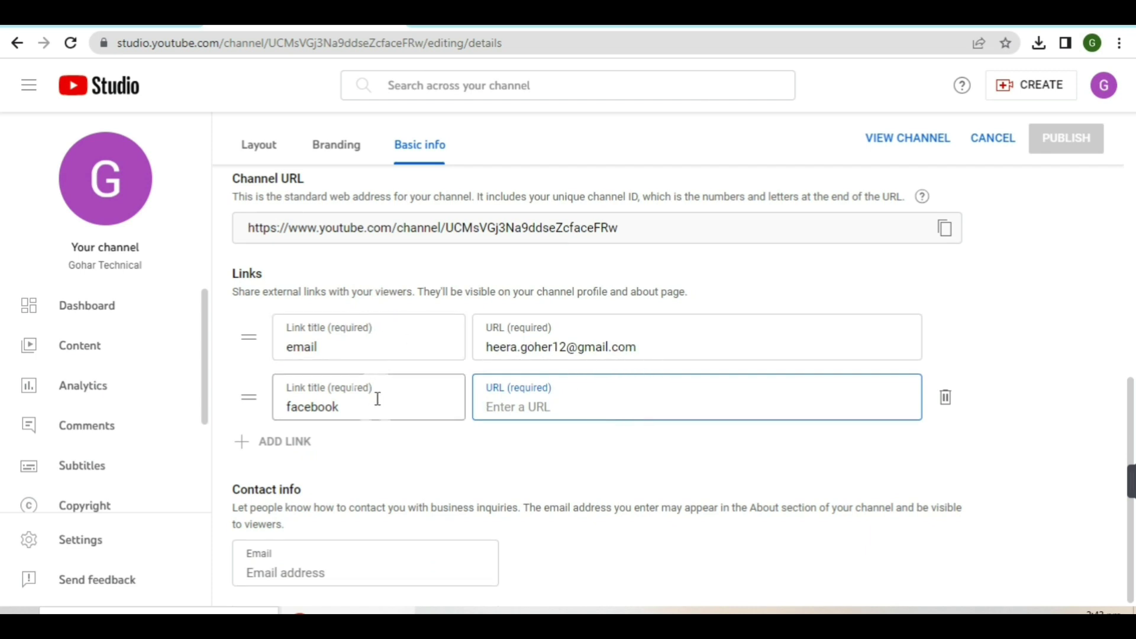
{"action": "left_click", "coordinate": [272, 576]}
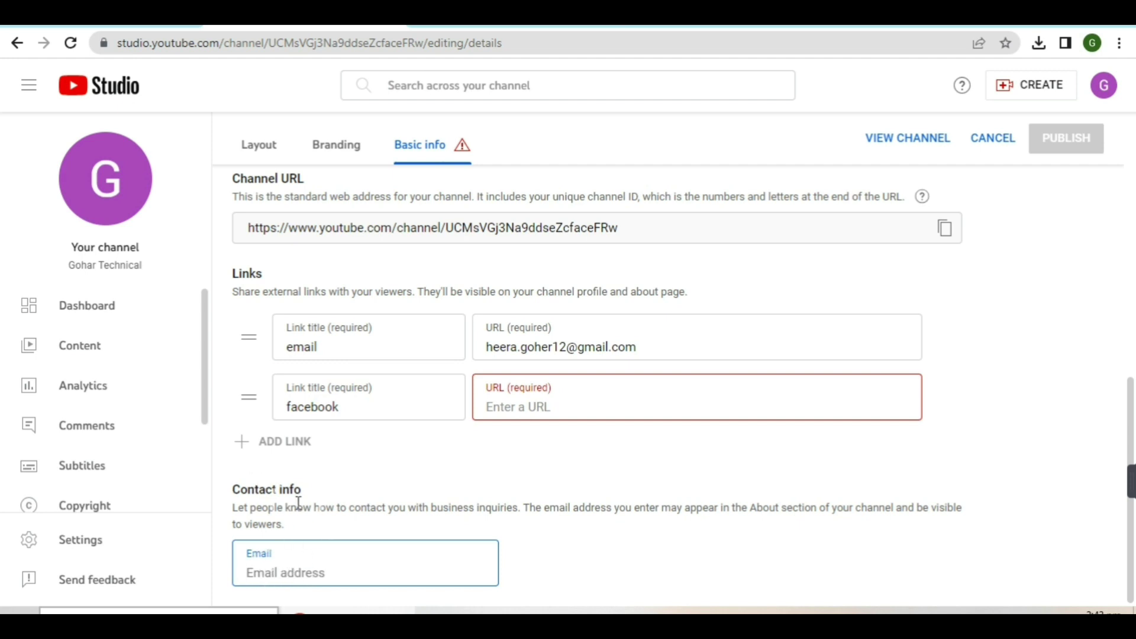
{"action": "left_click", "coordinate": [298, 574]}
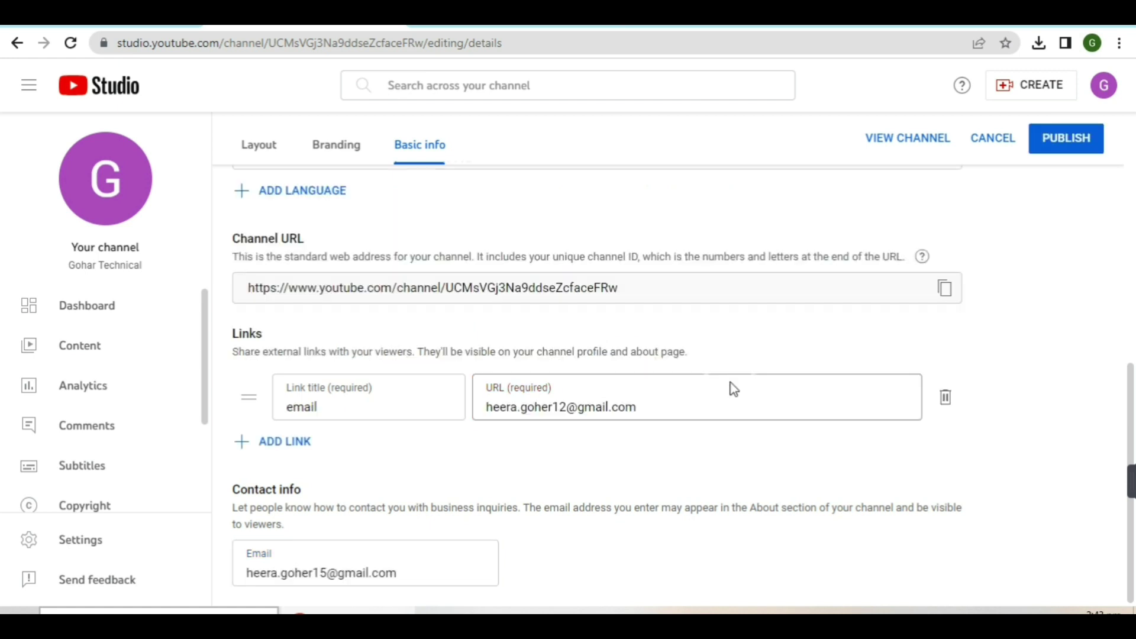
Publish the updated links and contact email, then switch to the Branding tab
{"action": "left_click", "coordinate": [1073, 151]}
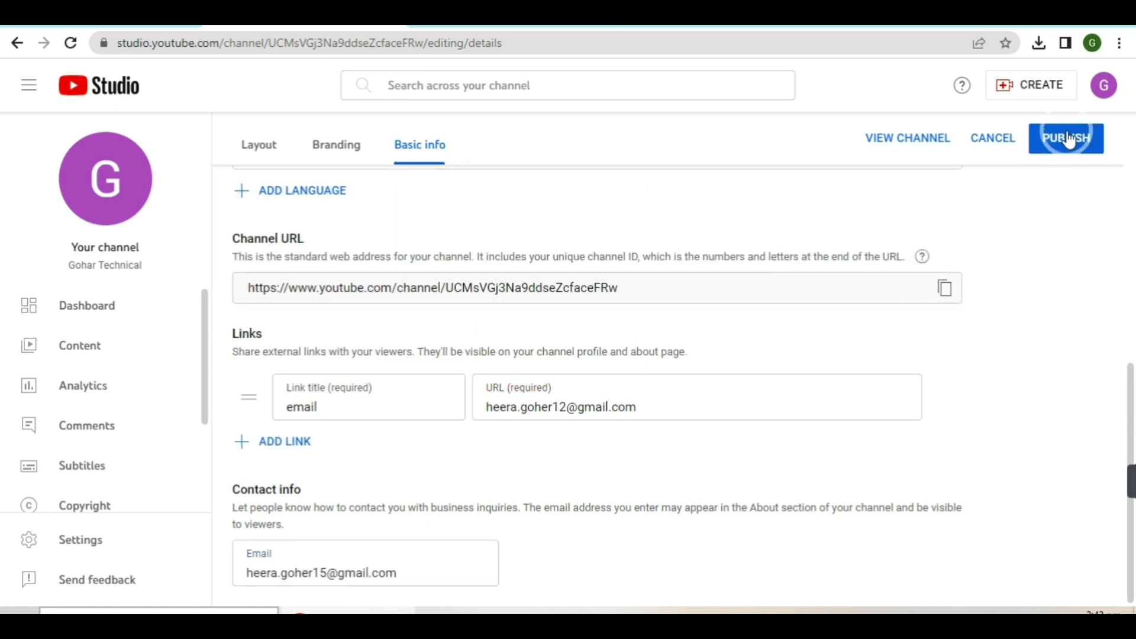
{"action": "left_click", "coordinate": [1068, 138]}
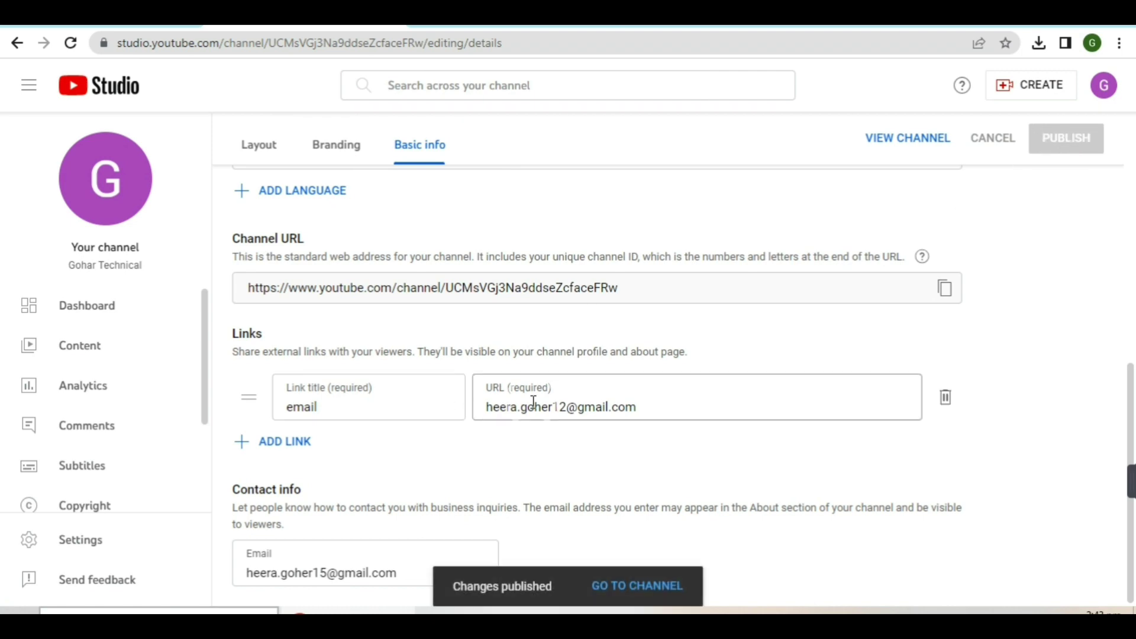
{"action": "scroll", "coordinate": [472, 348], "scroll_direction": "up", "scroll_amount": 7}
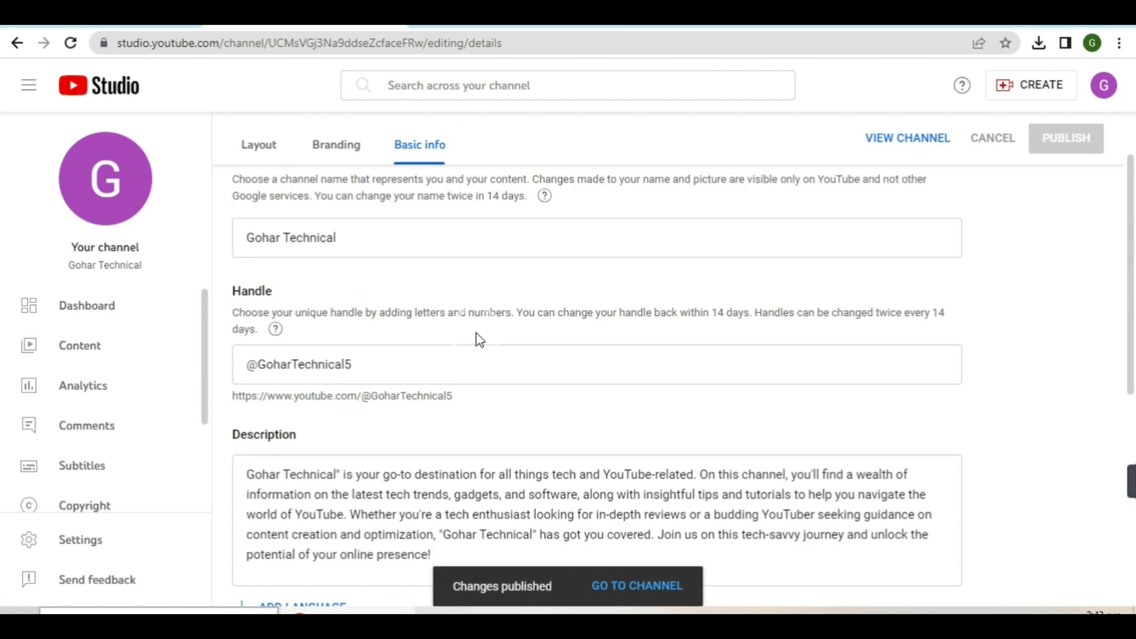
{"action": "scroll", "coordinate": [476, 337], "scroll_direction": "down", "scroll_amount": 5}
{"action": "scroll", "coordinate": [462, 296], "scroll_direction": "up", "scroll_amount": 4}
{"action": "scroll", "coordinate": [477, 294], "scroll_direction": "up", "scroll_amount": 3}
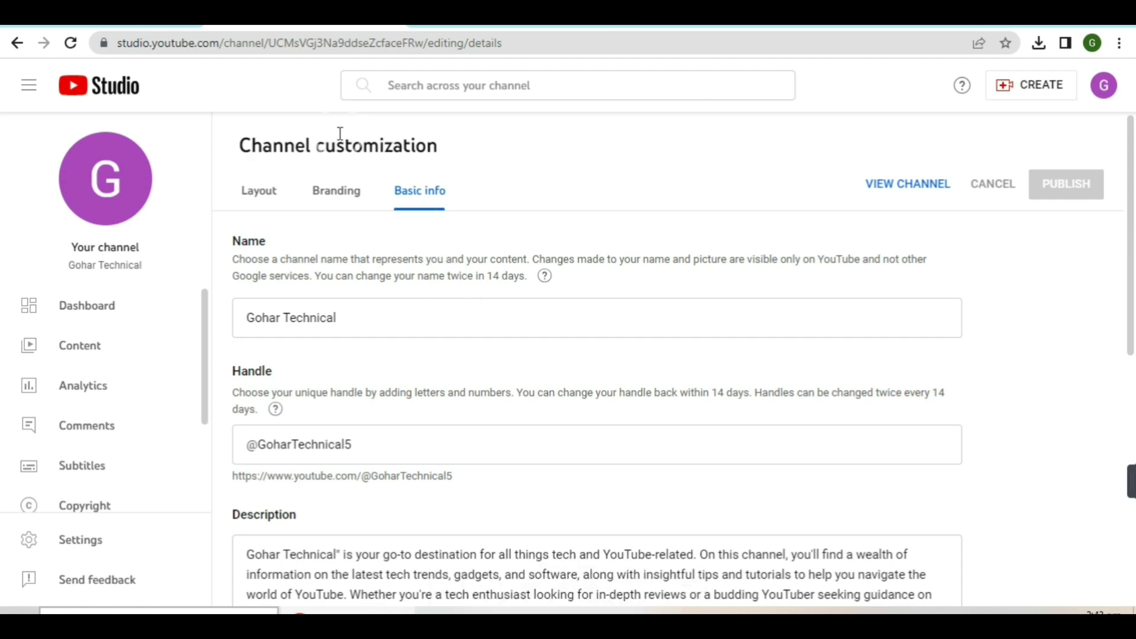
{"action": "left_click", "coordinate": [347, 196]}
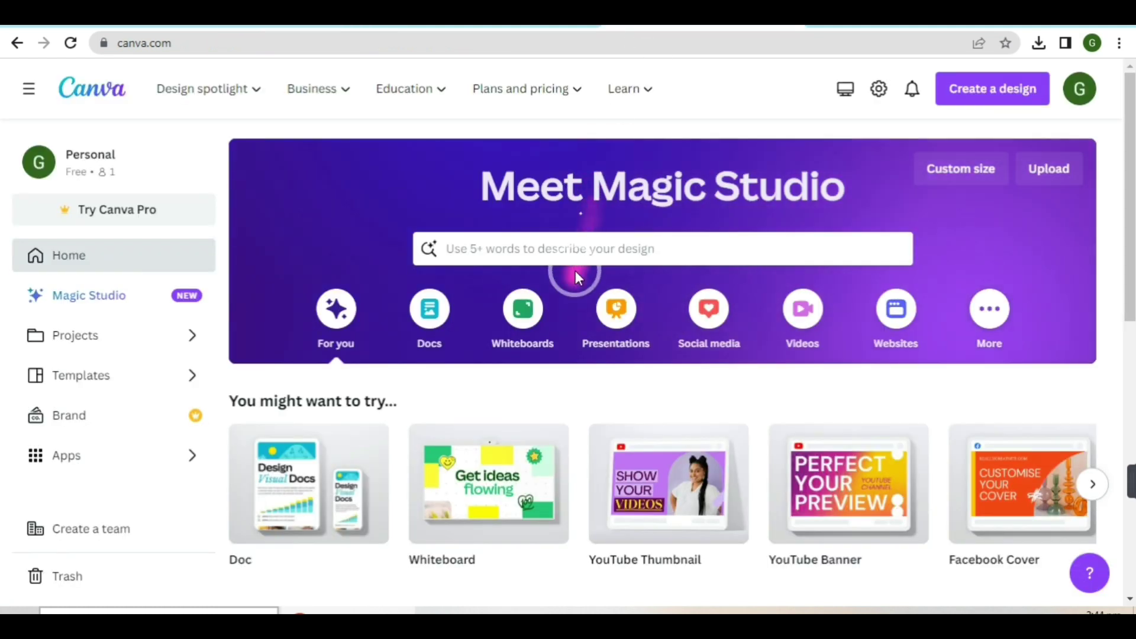
{"action": "left_click", "coordinate": [575, 243]}
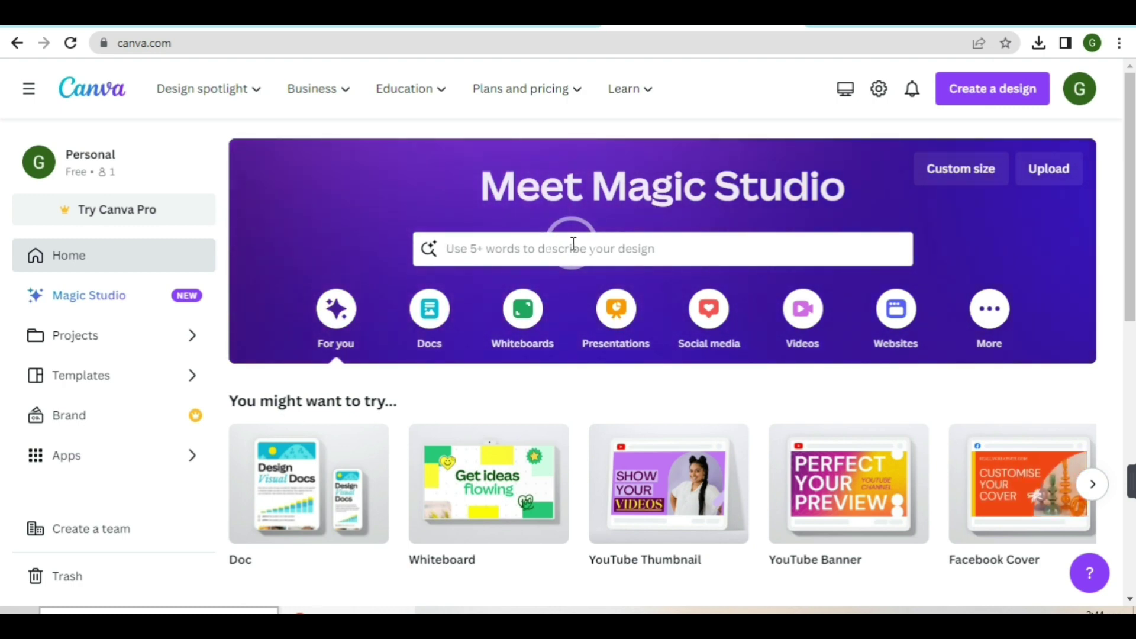
{"action": "scroll", "coordinate": [569, 244], "scroll_direction": "down", "scroll_amount": 5}
{"action": "scroll", "coordinate": [569, 243], "scroll_direction": "up", "scroll_amount": 5}
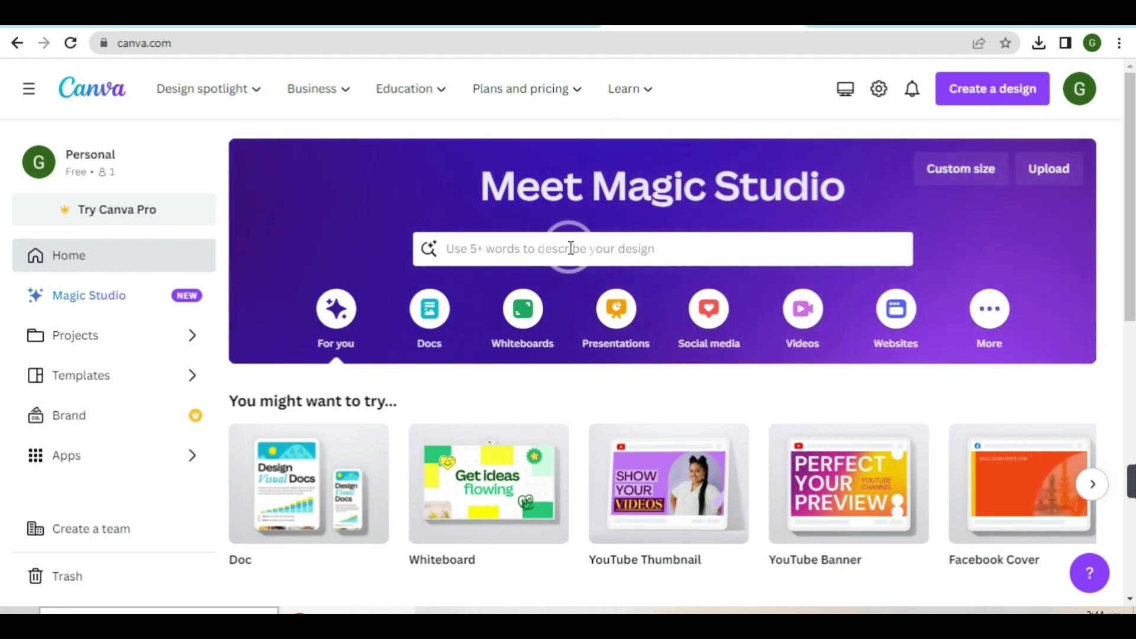
{"action": "left_click", "coordinate": [590, 244]}
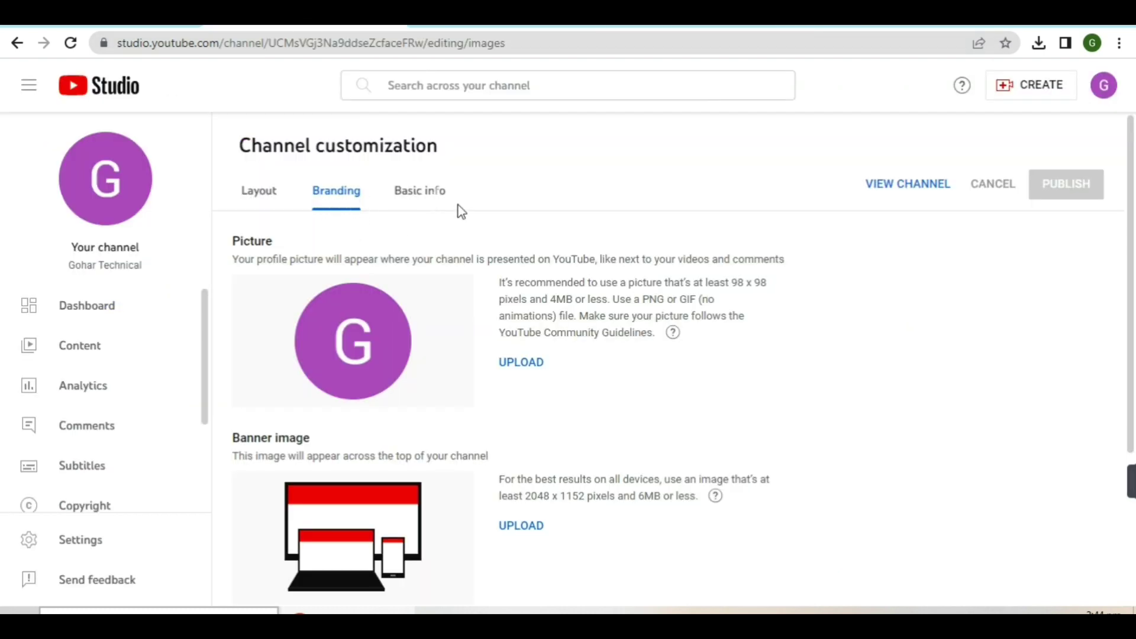
Upload the Yellow Minimalist Round Shaped Cafe Logo from Downloads as the profile picture
{"action": "left_click", "coordinate": [385, 346]}
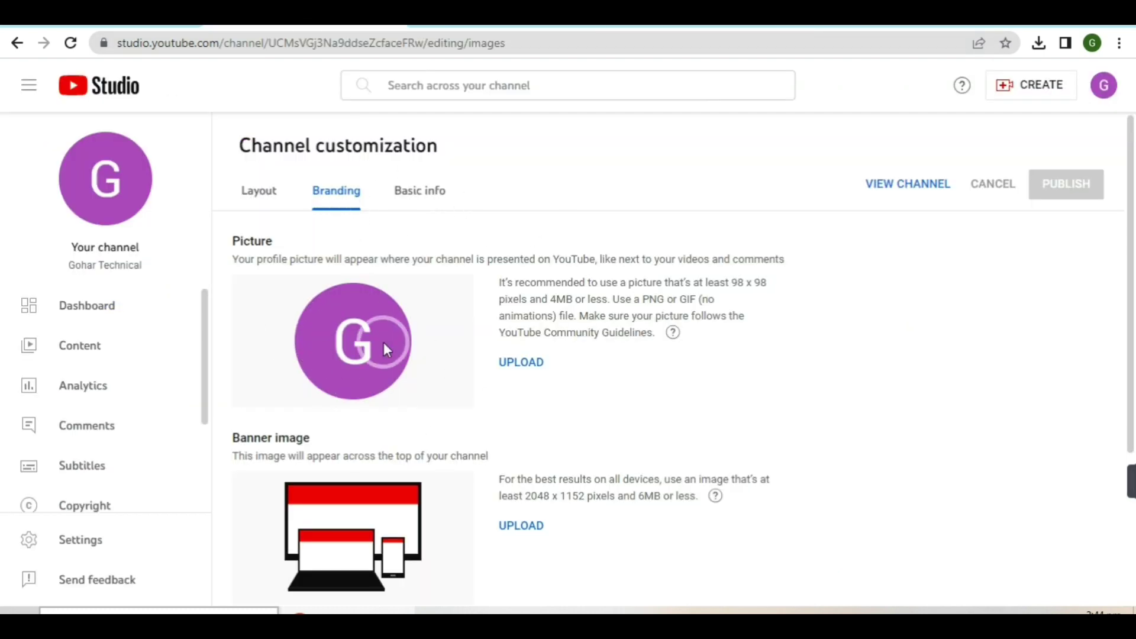
{"action": "left_click", "coordinate": [516, 362]}
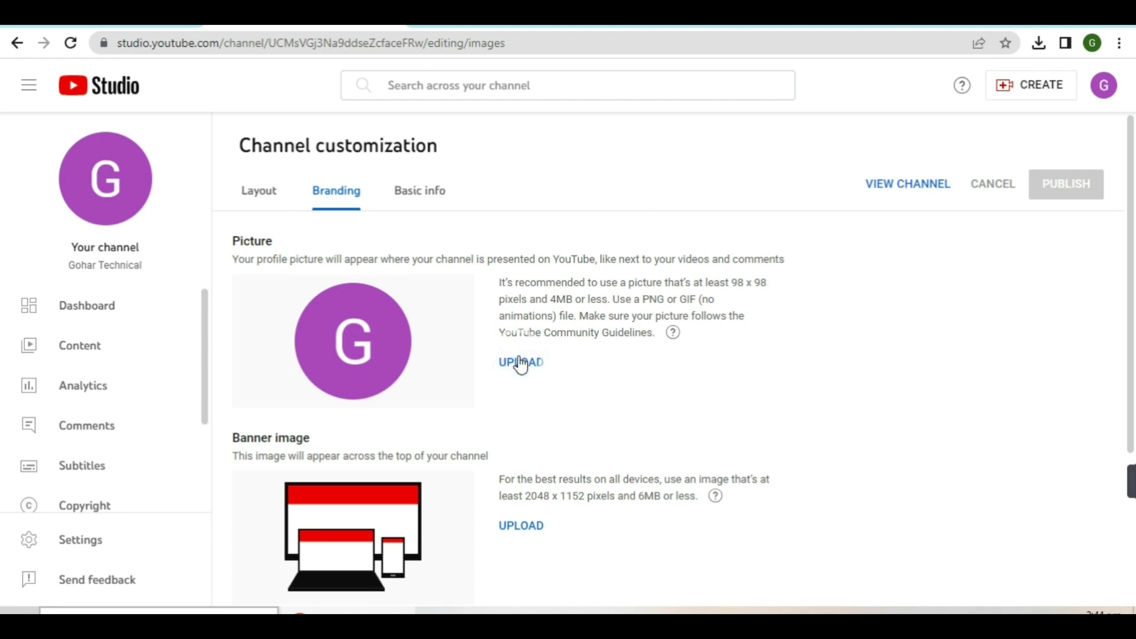
{"action": "left_click", "coordinate": [519, 359]}
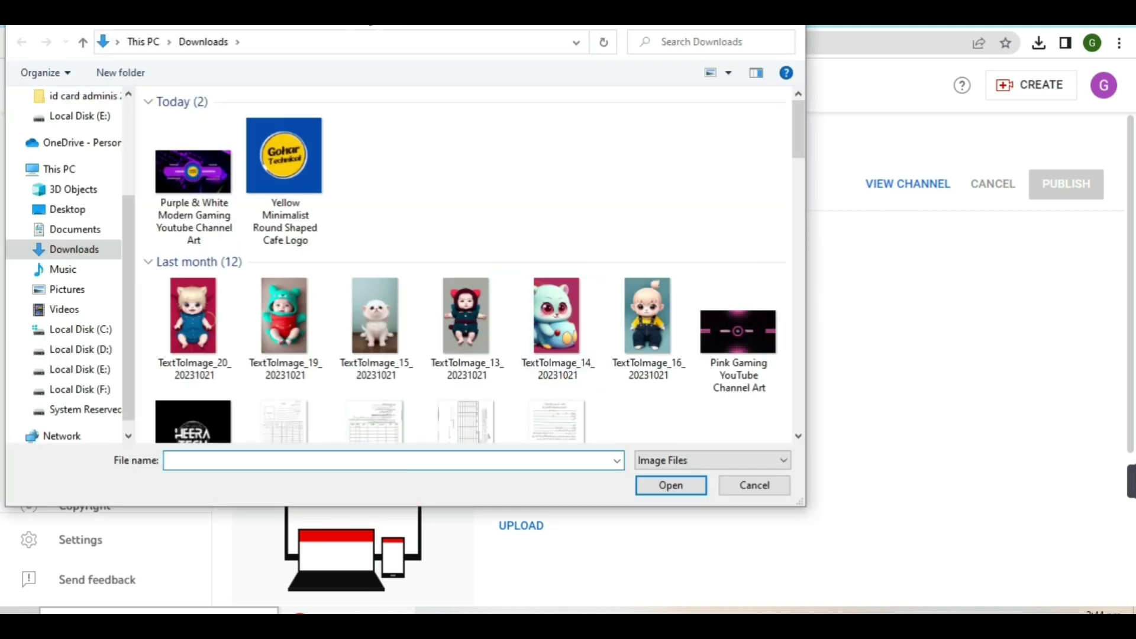
{"action": "double_click", "coordinate": [272, 157]}
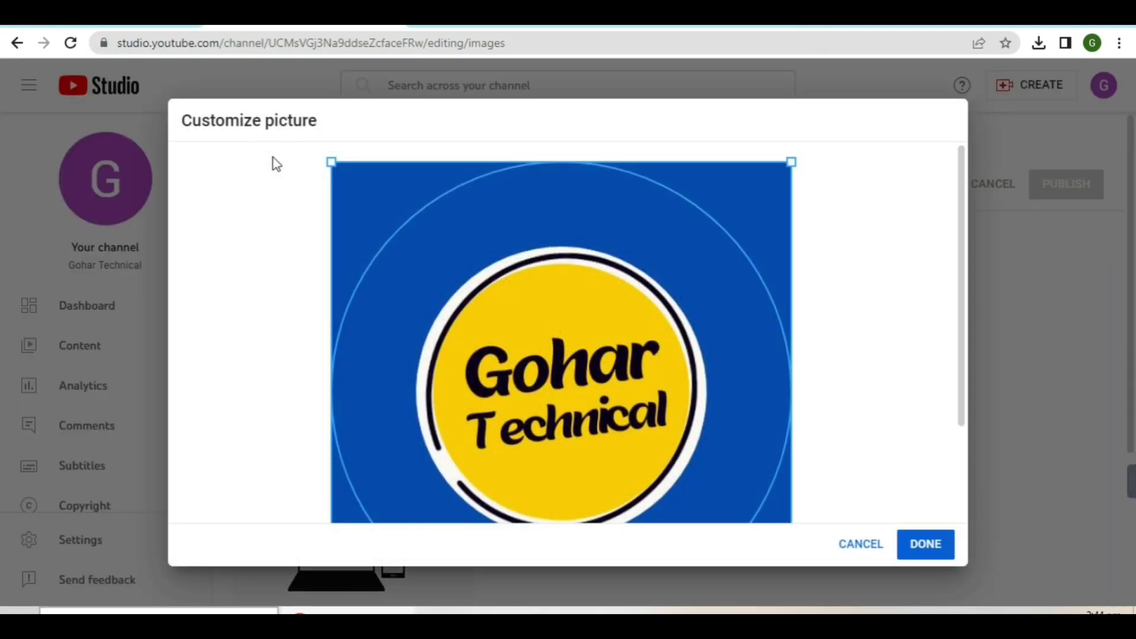
{"action": "left_click", "coordinate": [939, 556]}
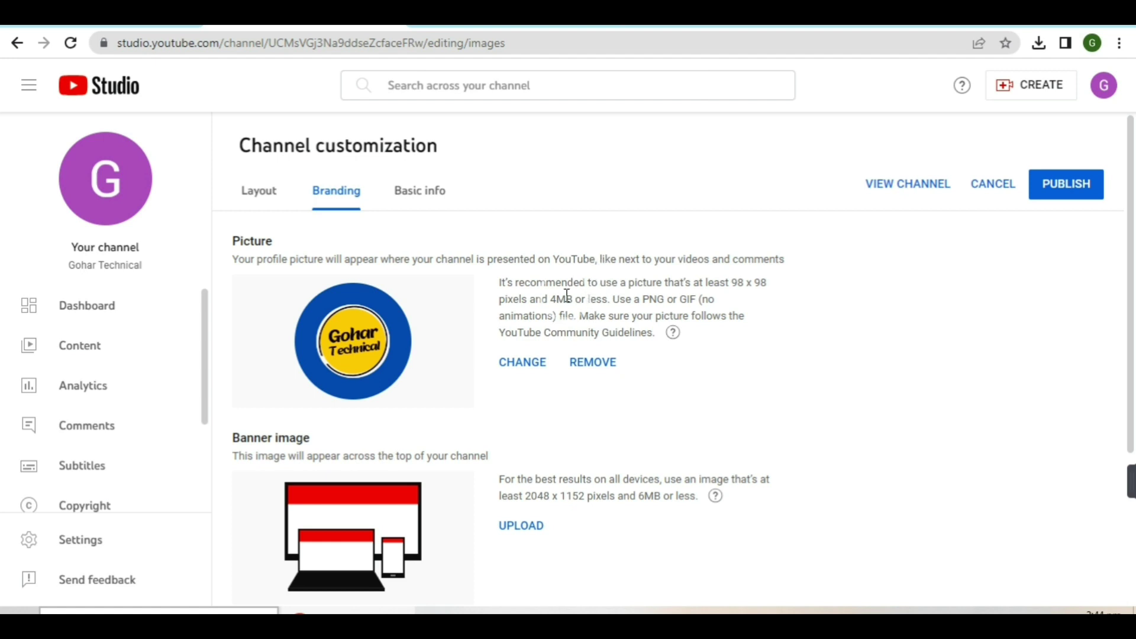
Upload the Purple & White Modern Gaming image as the banner and accept its crop
{"action": "scroll", "coordinate": [566, 295], "scroll_direction": "down", "scroll_amount": 3}
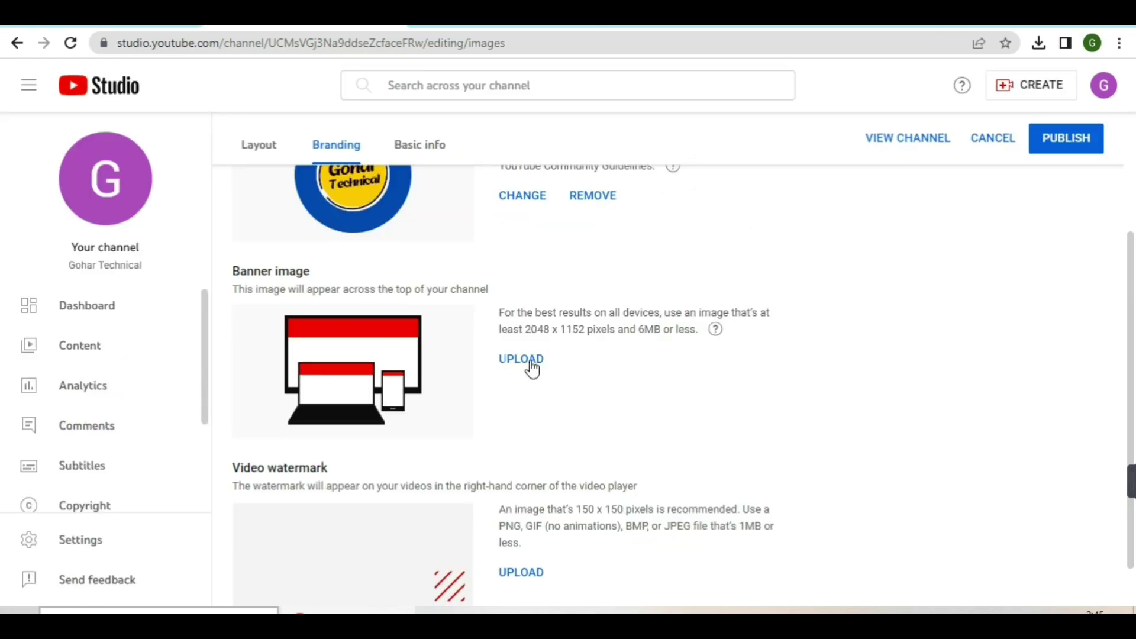
{"action": "left_click", "coordinate": [531, 362]}
{"action": "left_click", "coordinate": [531, 362]}
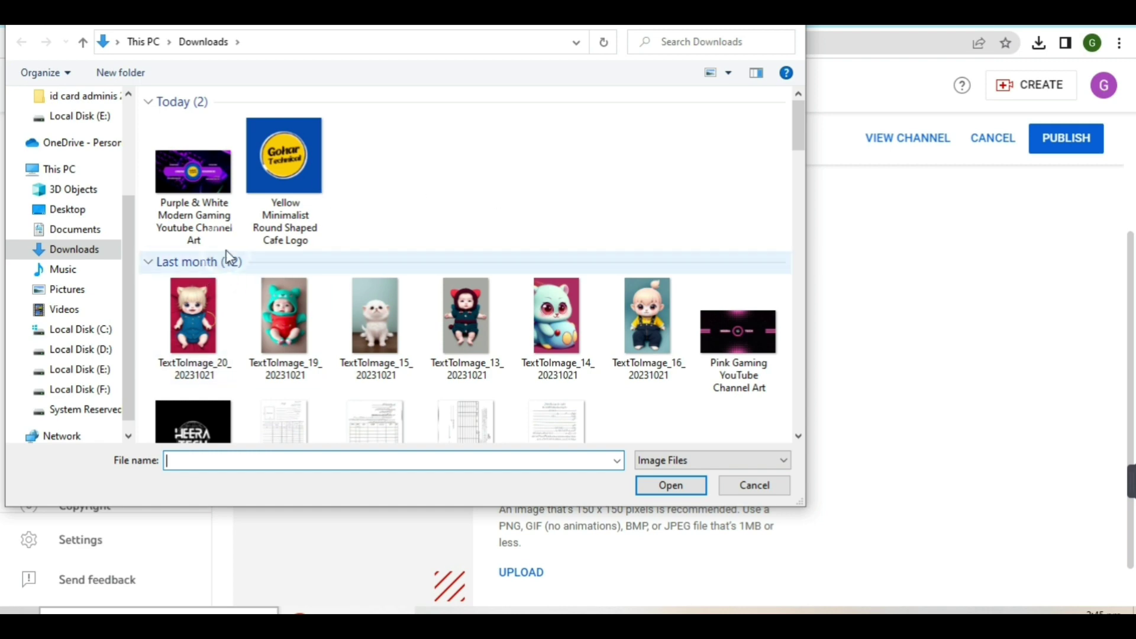
{"action": "double_click", "coordinate": [202, 168]}
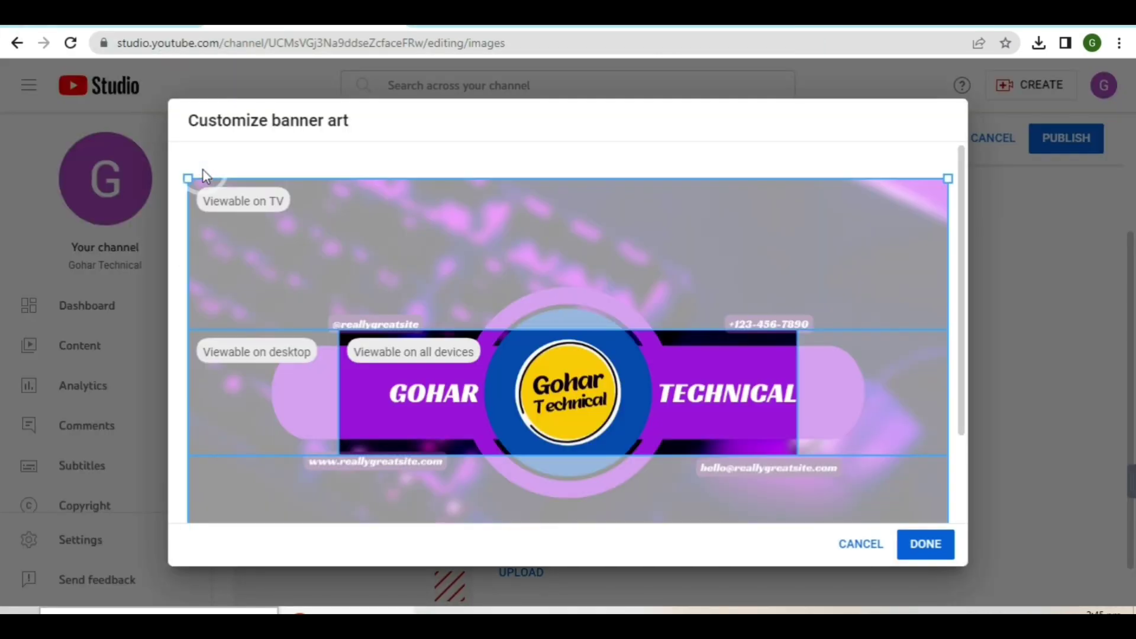
{"action": "left_click", "coordinate": [948, 556]}
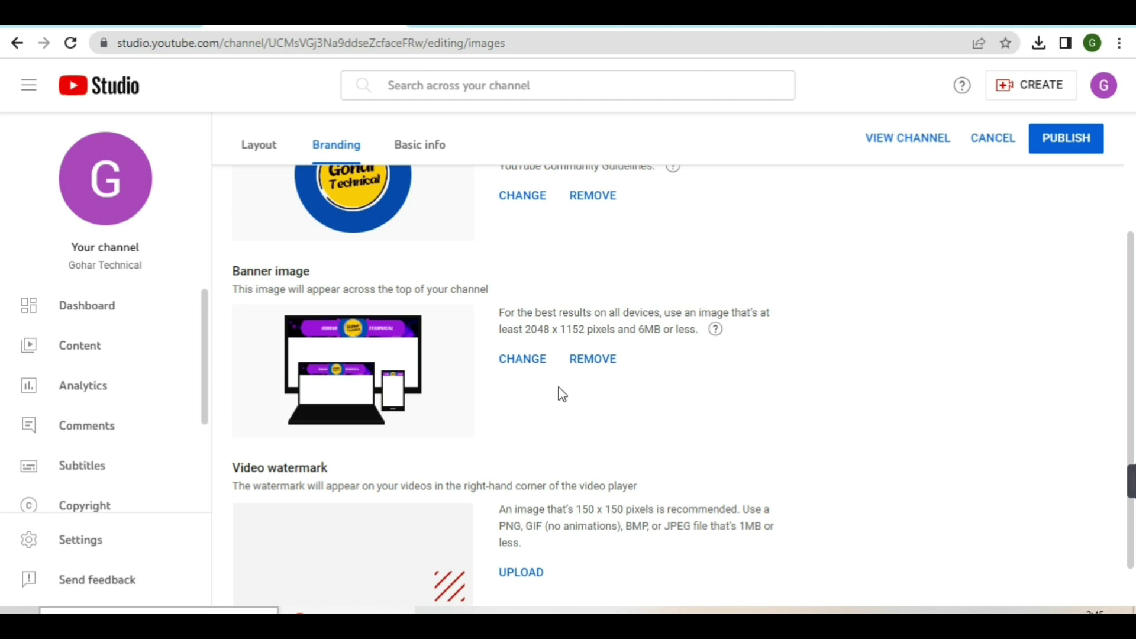
Publish the new profile picture and banner, then view the public channel page to check them
{"action": "left_click", "coordinate": [1068, 142]}
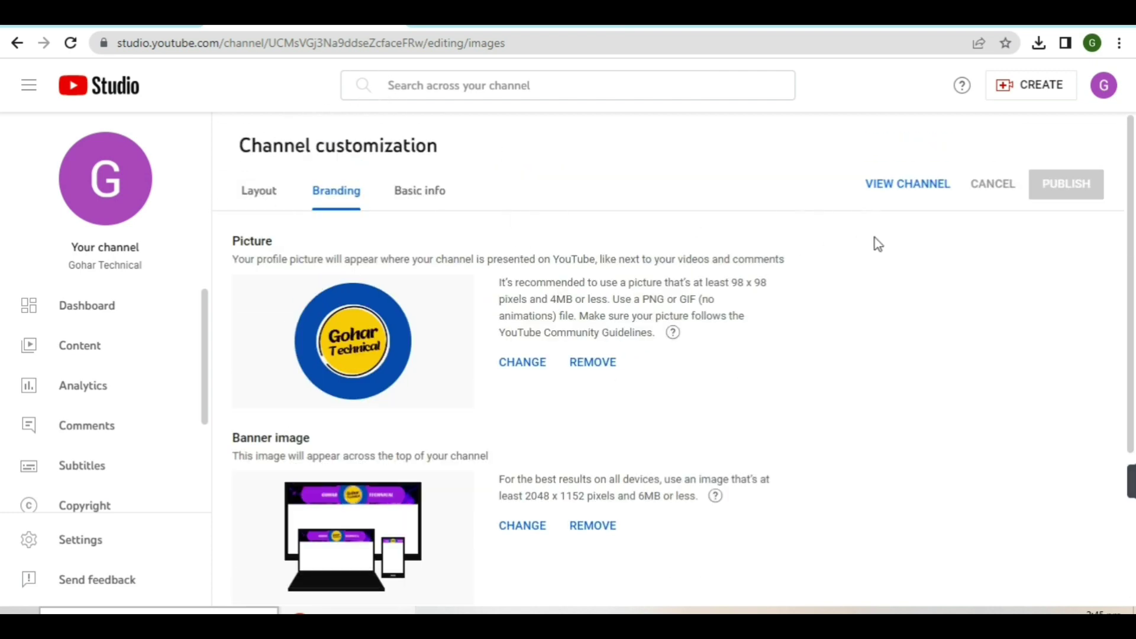
{"action": "left_click", "coordinate": [895, 186]}
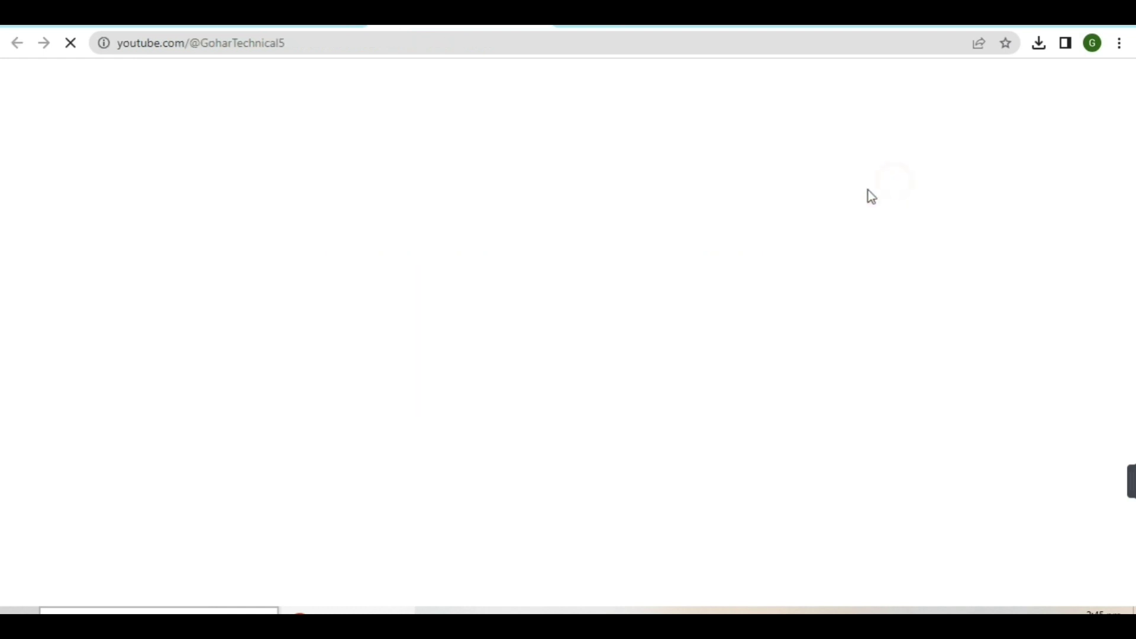
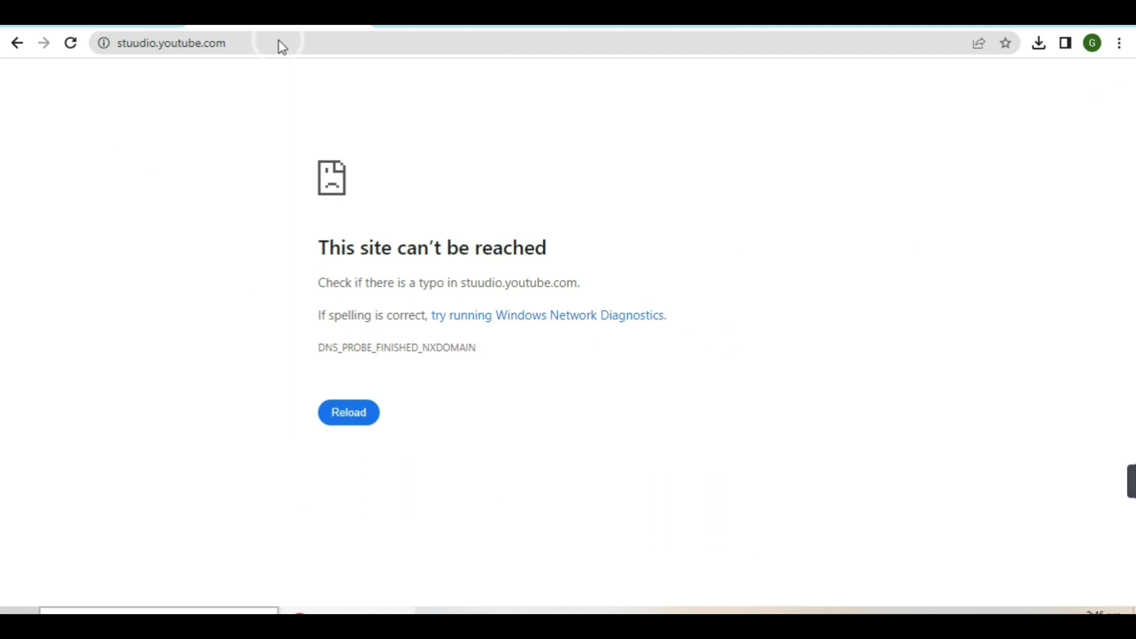
Go to google.com, search for studio.youtube.com and open the YouTube Studio result
{"action": "left_click", "coordinate": [69, 46]}
{"action": "left_click", "coordinate": [258, 45]}
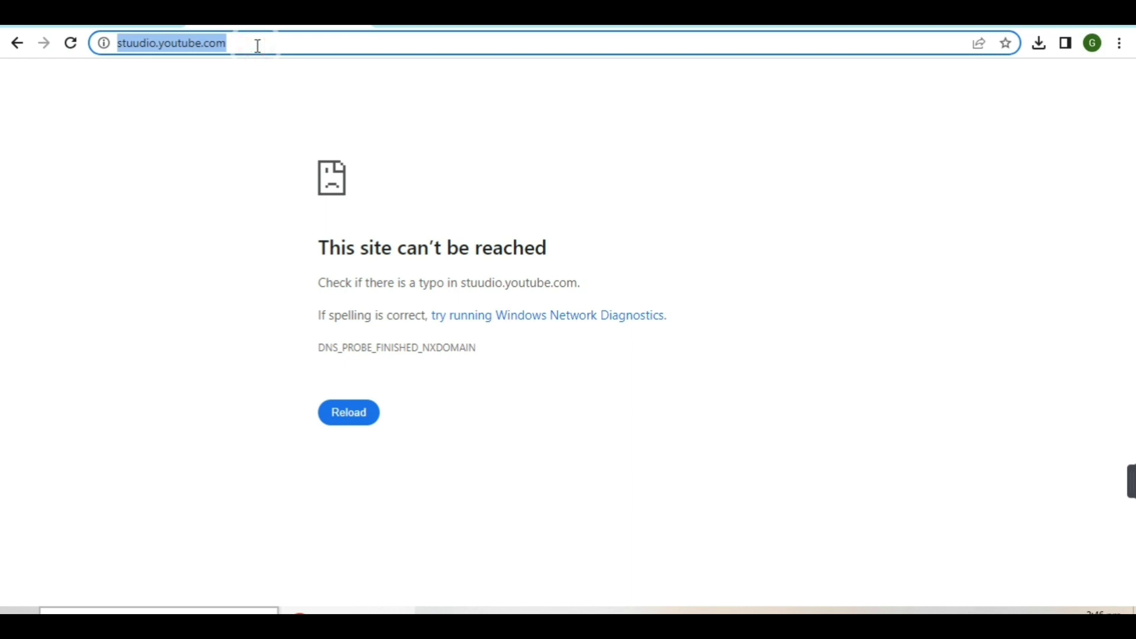
{"action": "type", "text": "google"}
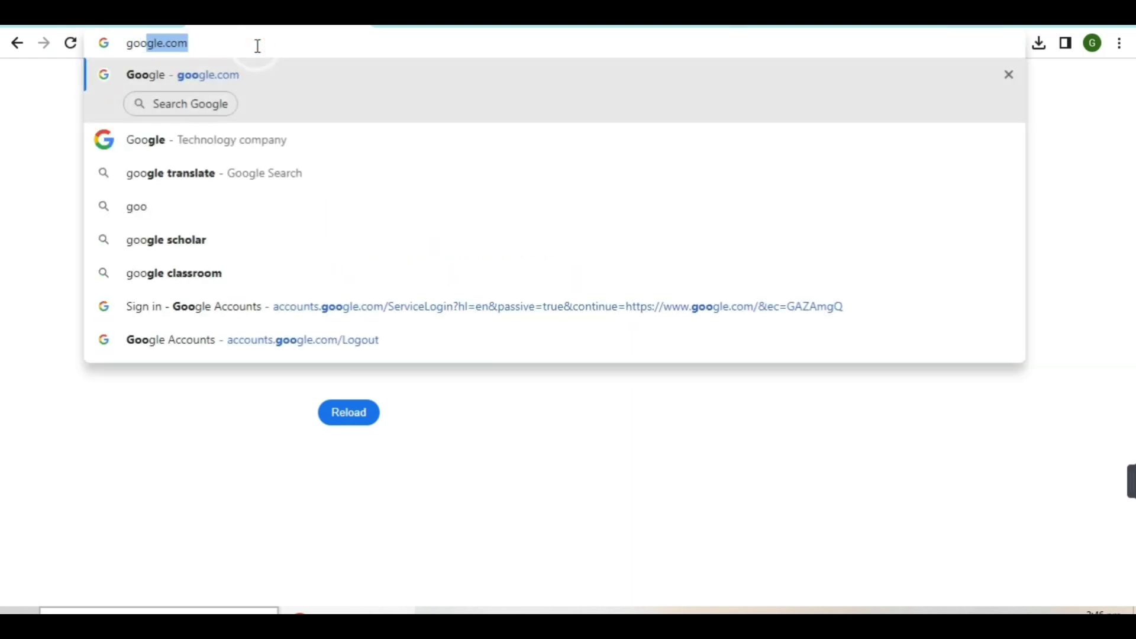
{"action": "key", "text": "Return"}
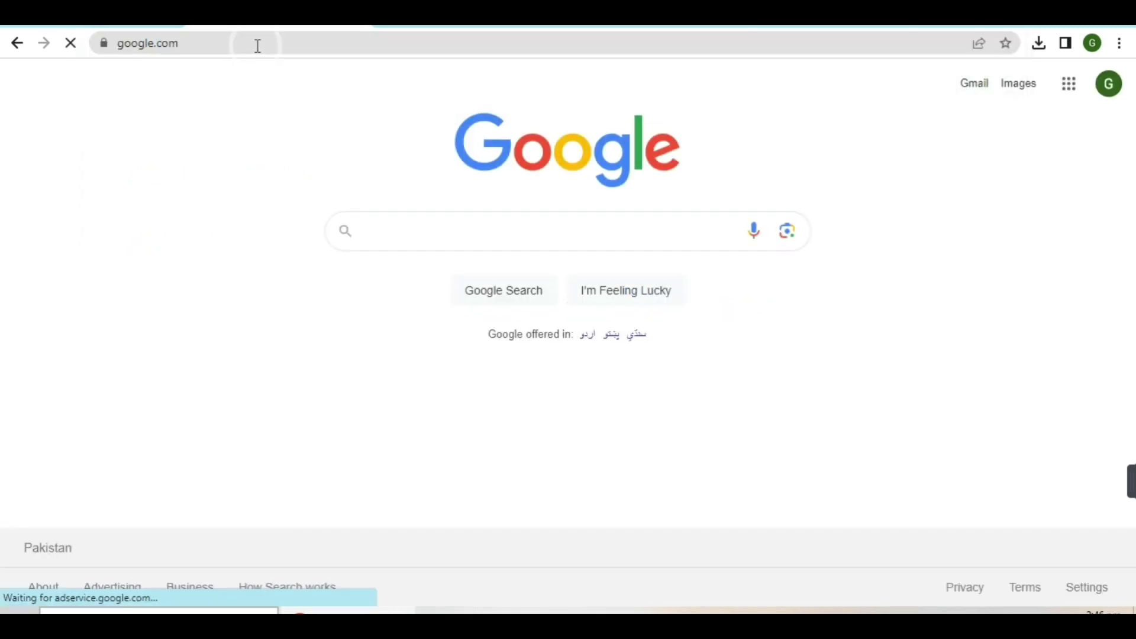
{"action": "type", "text": "stud"}
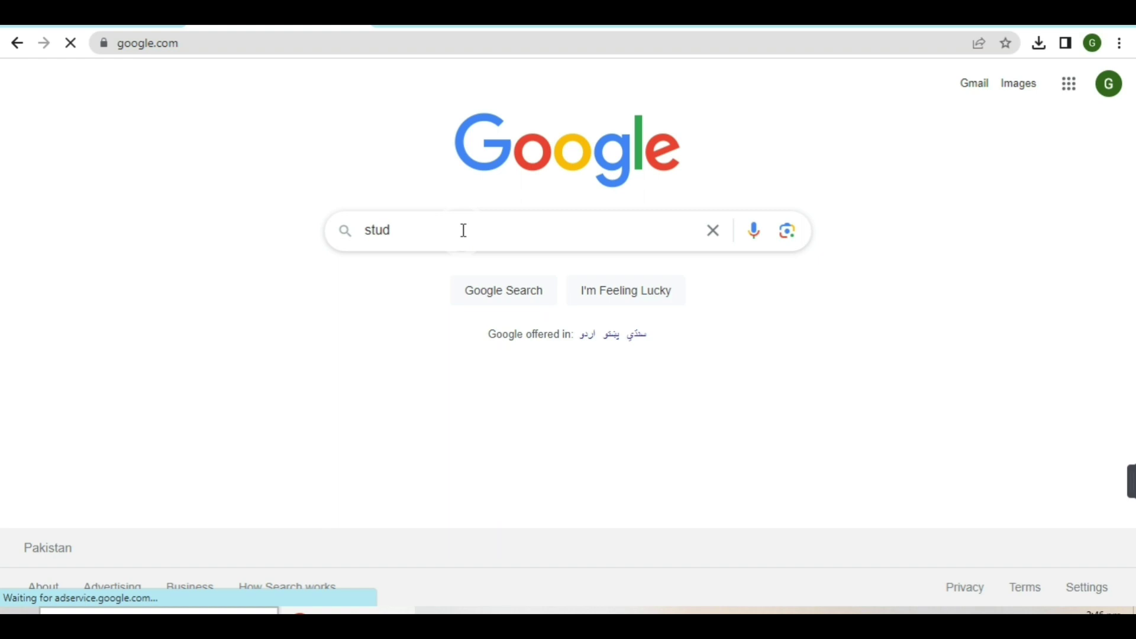
{"action": "type", "text": "io."}
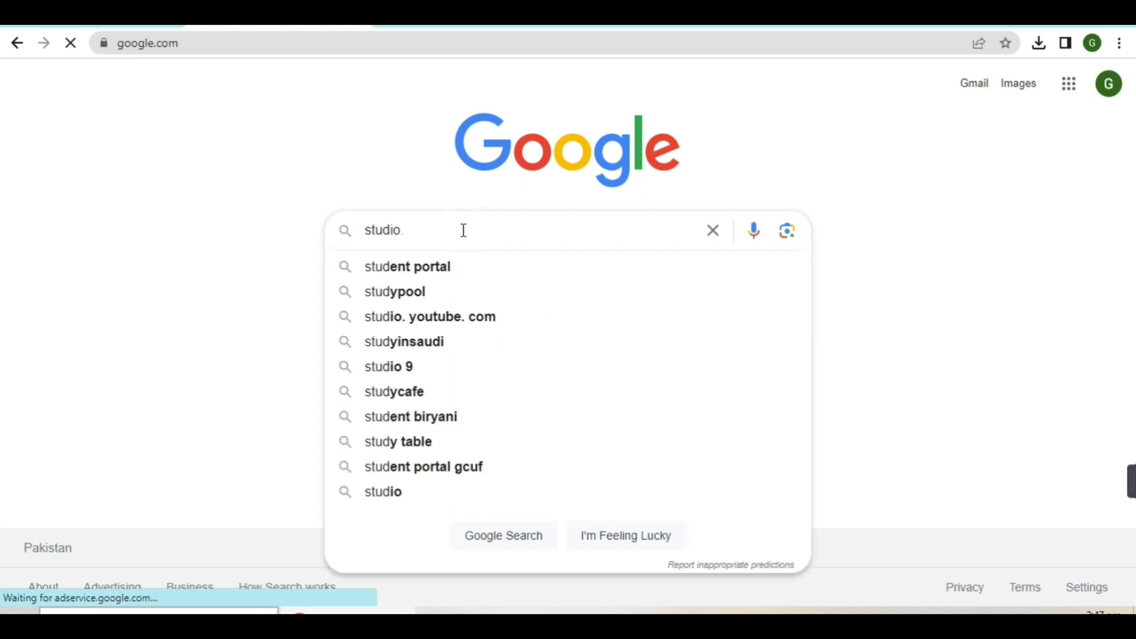
{"action": "left_click", "coordinate": [433, 312]}
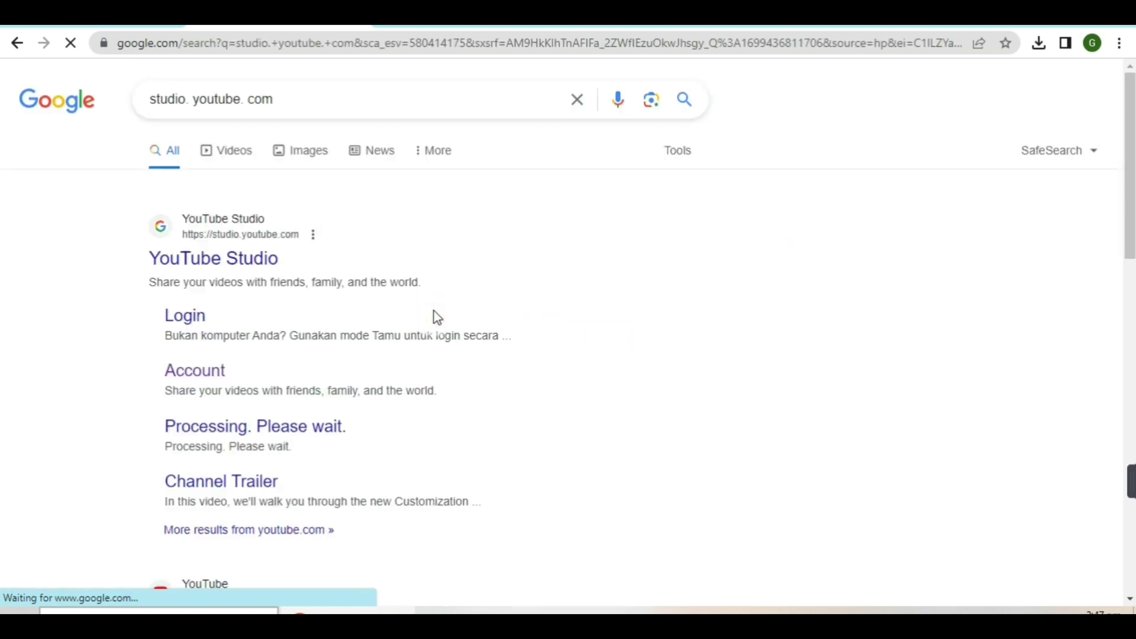
{"action": "left_click", "coordinate": [201, 260]}
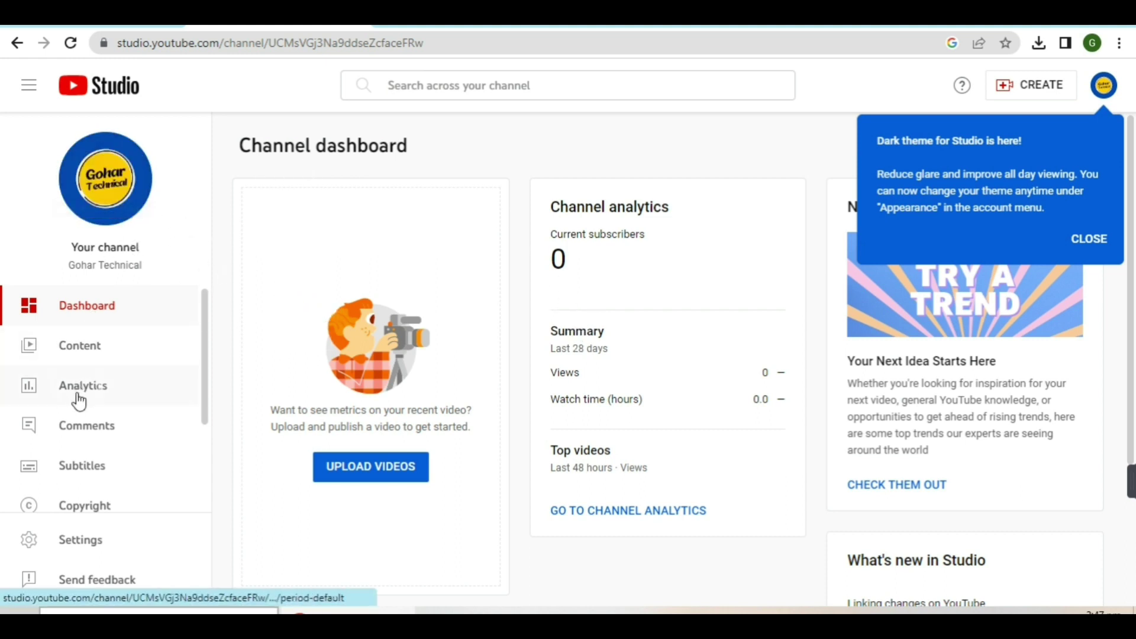
Open the channel Settings from the YouTube Studio dashboard sidebar
{"action": "left_click", "coordinate": [83, 543]}
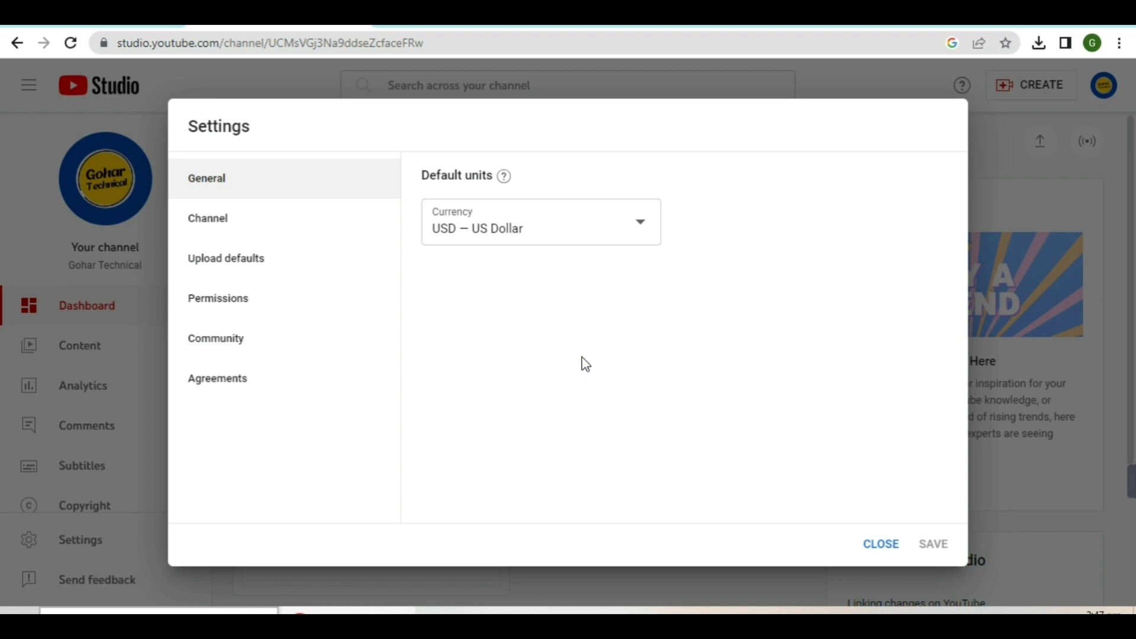
In Settings > Channel basic info, set the country of residence to Pakistan
{"action": "left_click", "coordinate": [213, 185]}
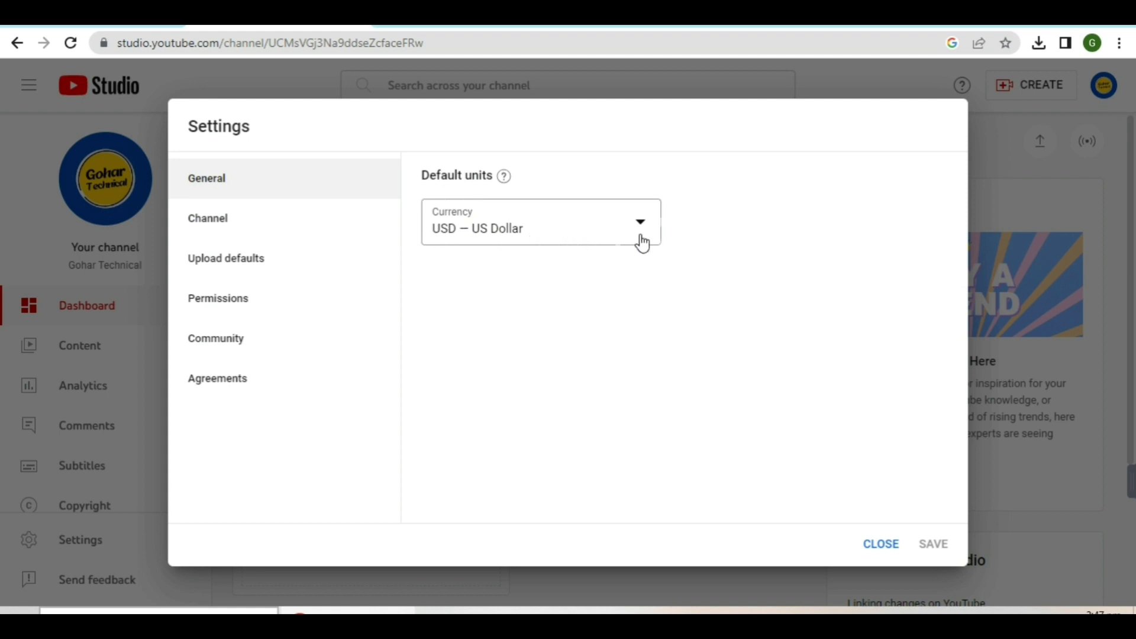
{"action": "left_click", "coordinate": [229, 224]}
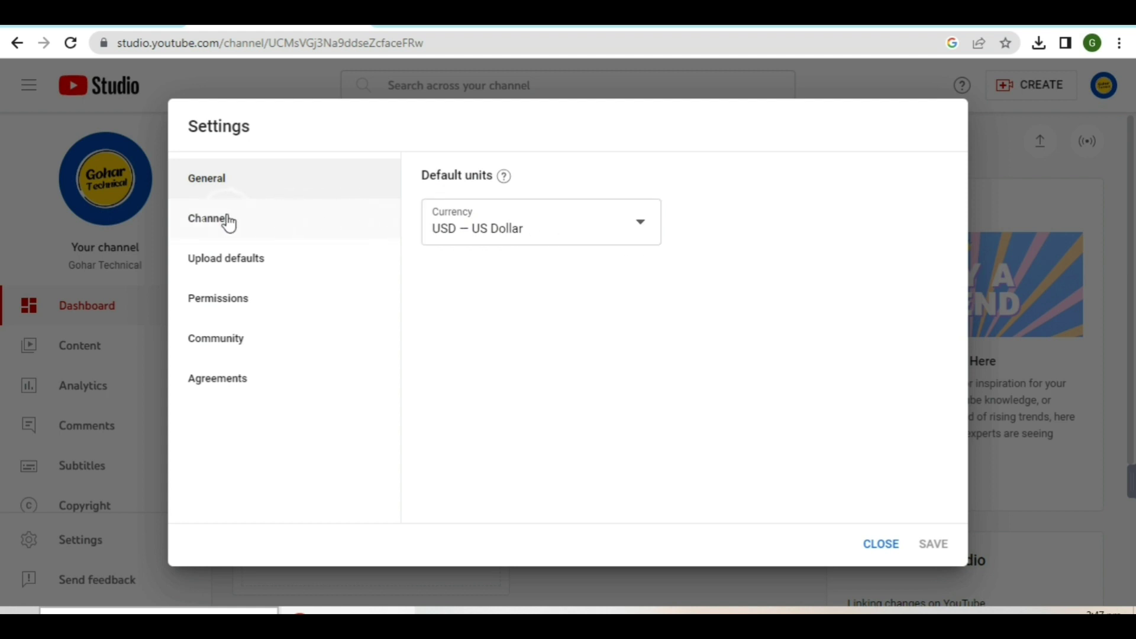
{"action": "left_click", "coordinate": [229, 224]}
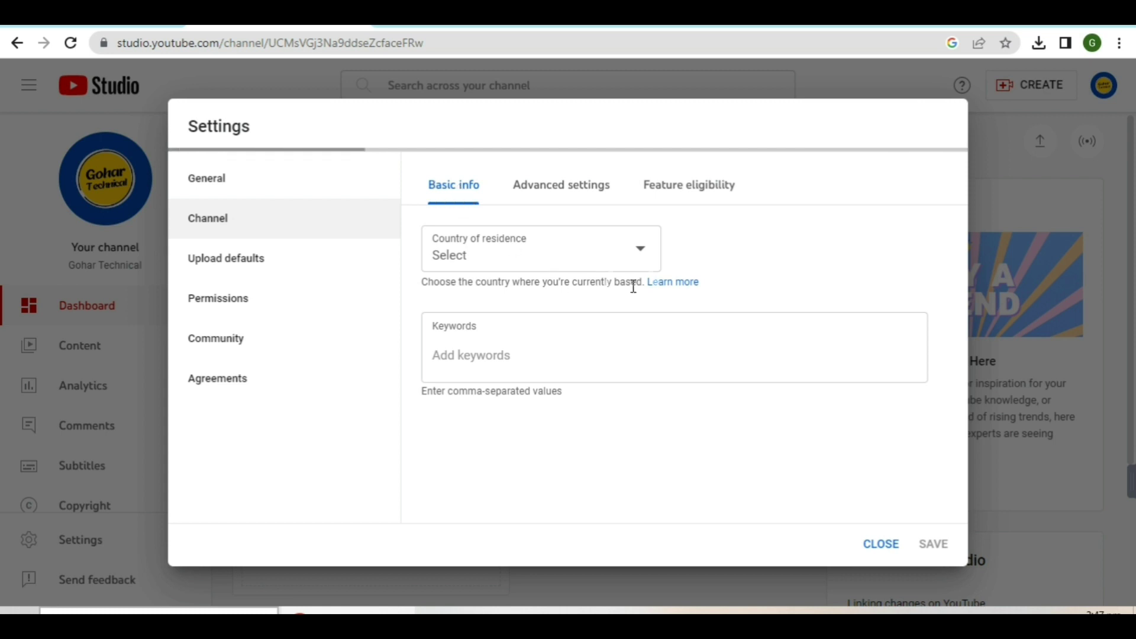
{"action": "left_click", "coordinate": [645, 253]}
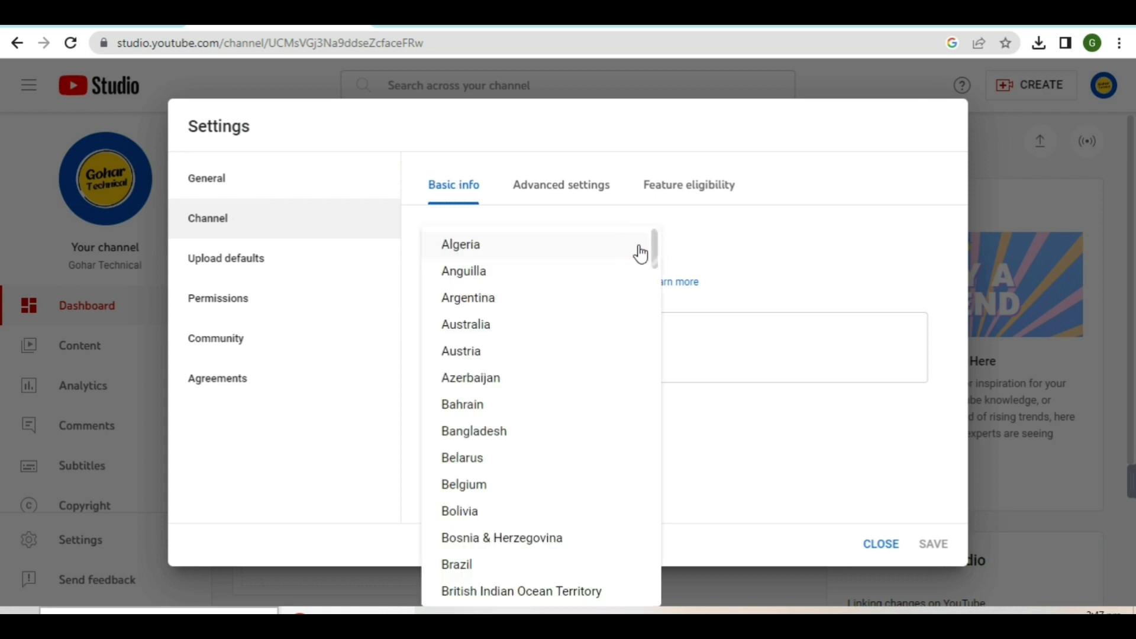
{"action": "scroll", "coordinate": [508, 339], "scroll_direction": "down", "scroll_amount": 20}
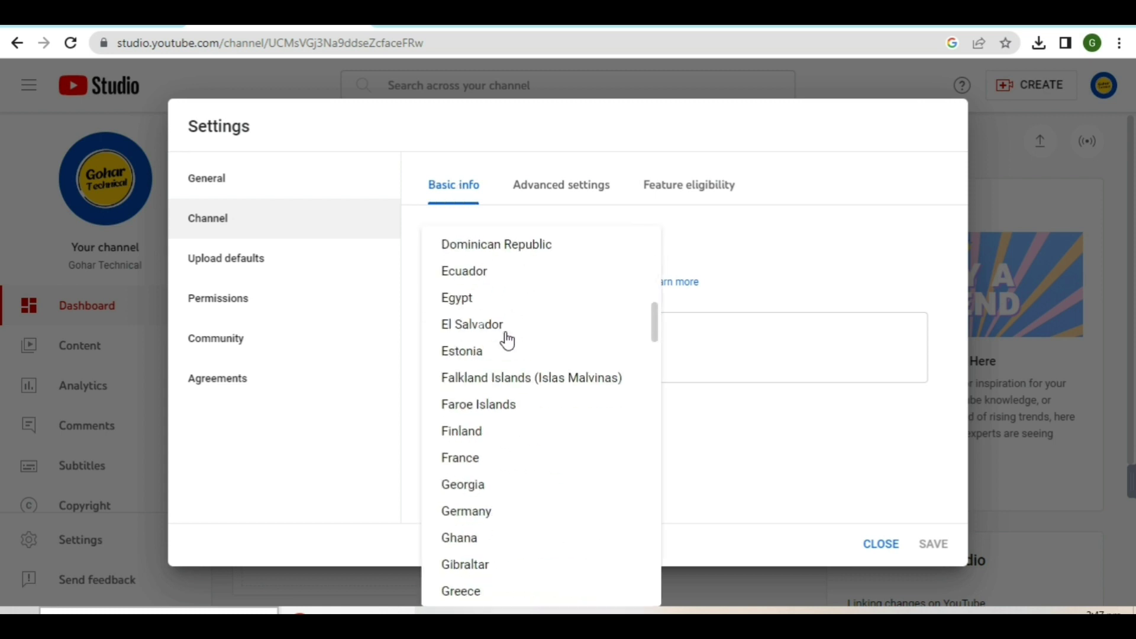
{"action": "scroll", "coordinate": [523, 402], "scroll_direction": "up", "scroll_amount": 5}
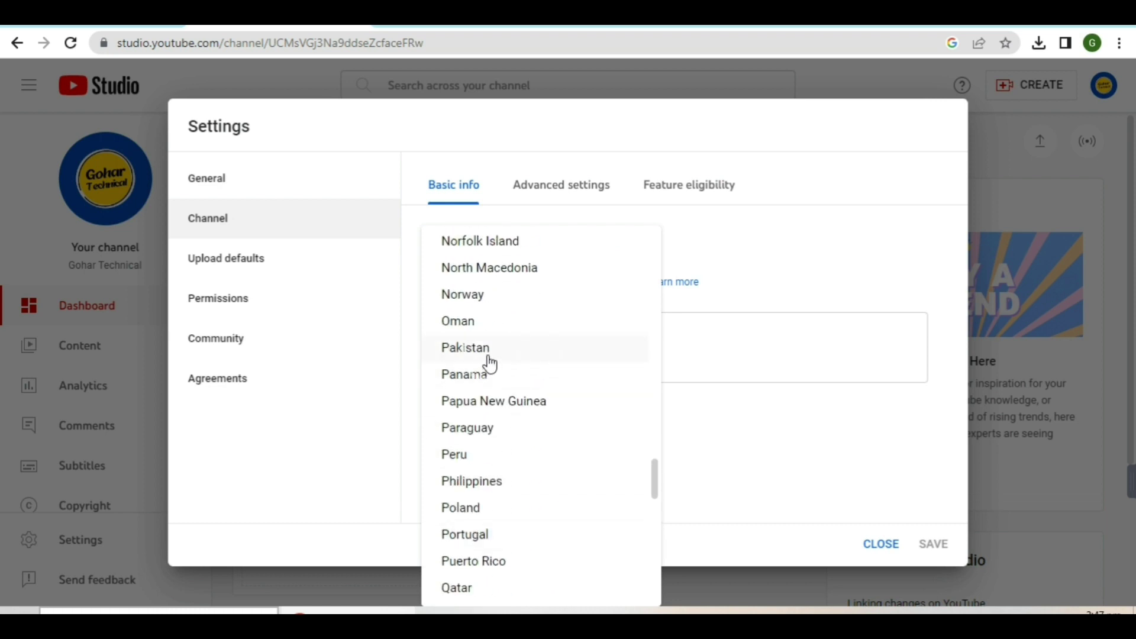
{"action": "left_click", "coordinate": [489, 351]}
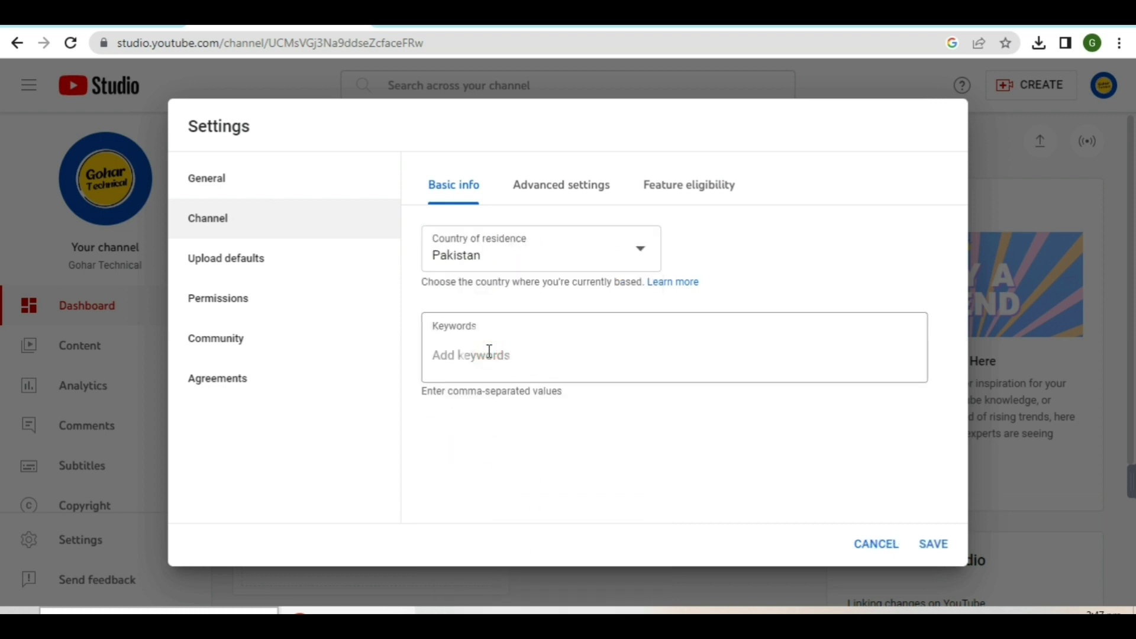
{"action": "left_click", "coordinate": [489, 351]}
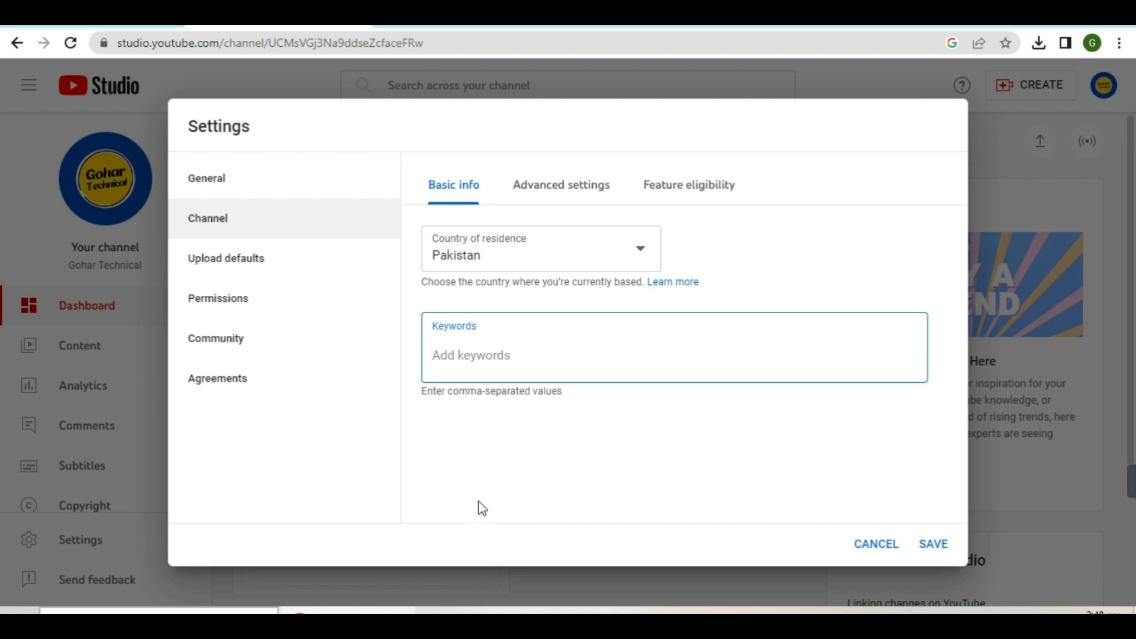
Add keywords GOHAR TECHNICAL, gohar technical, Gohar Technical, GOHARTECHNICAL and a fifth lowercase variant
{"action": "type", "text": "GOHAR TECHNICAL,"}
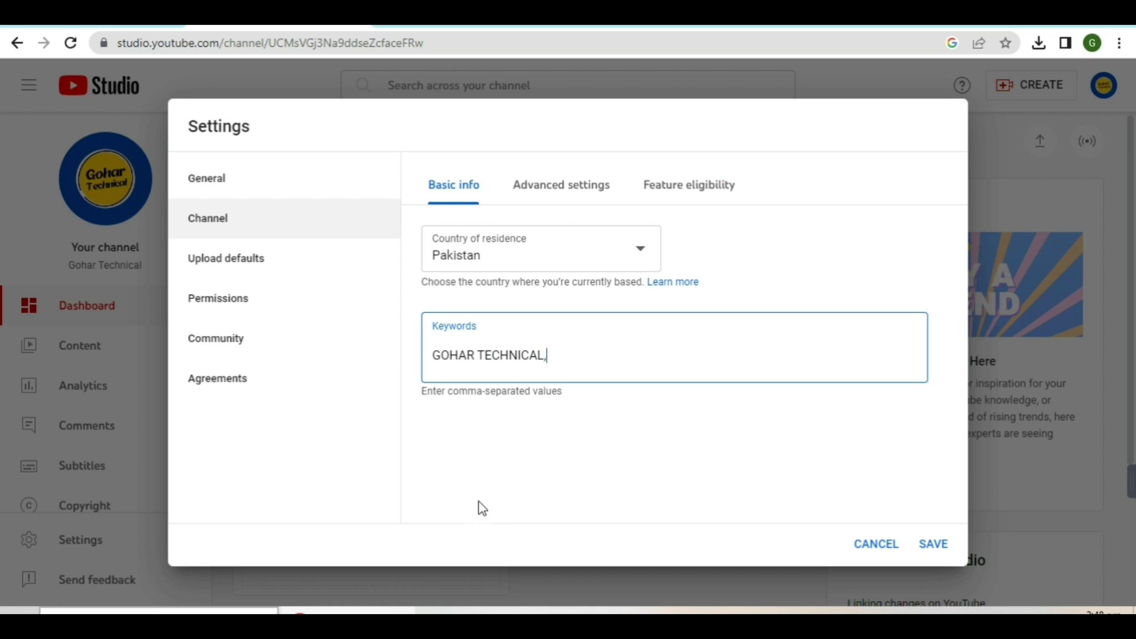
{"action": "key", "text": "Return"}
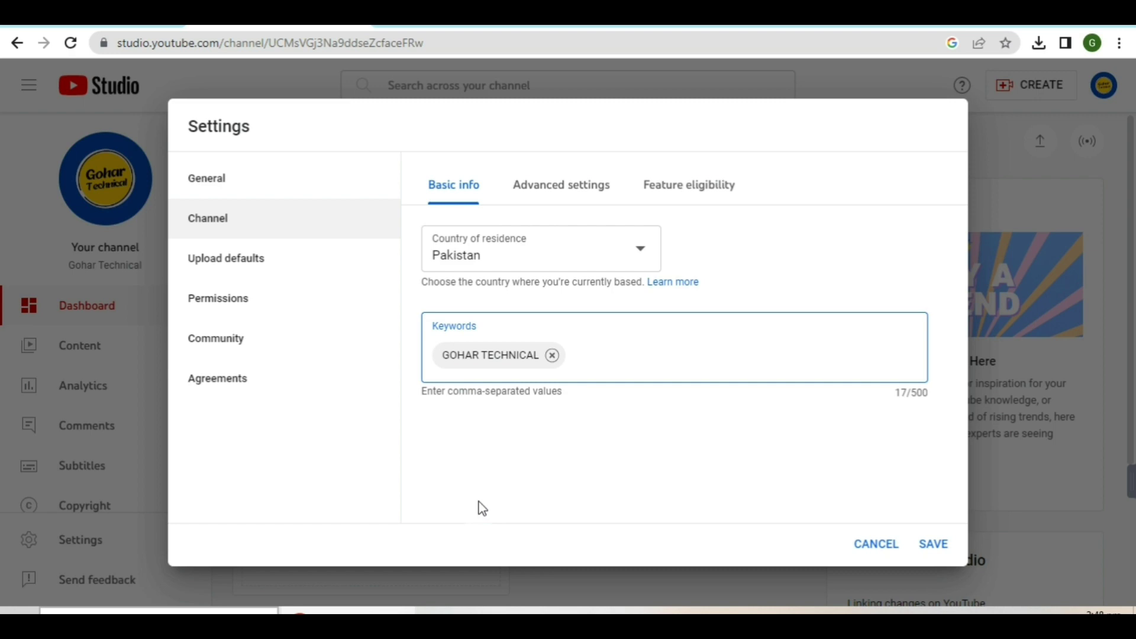
{"action": "type", "text": "gohar technical"}
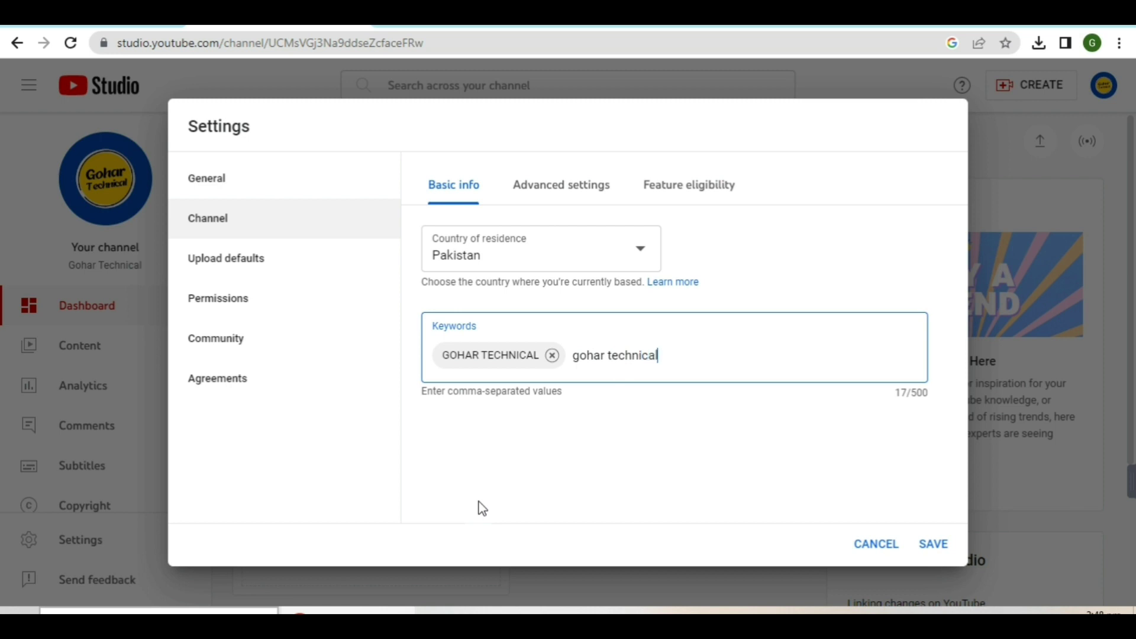
{"action": "key", "text": "Return"}
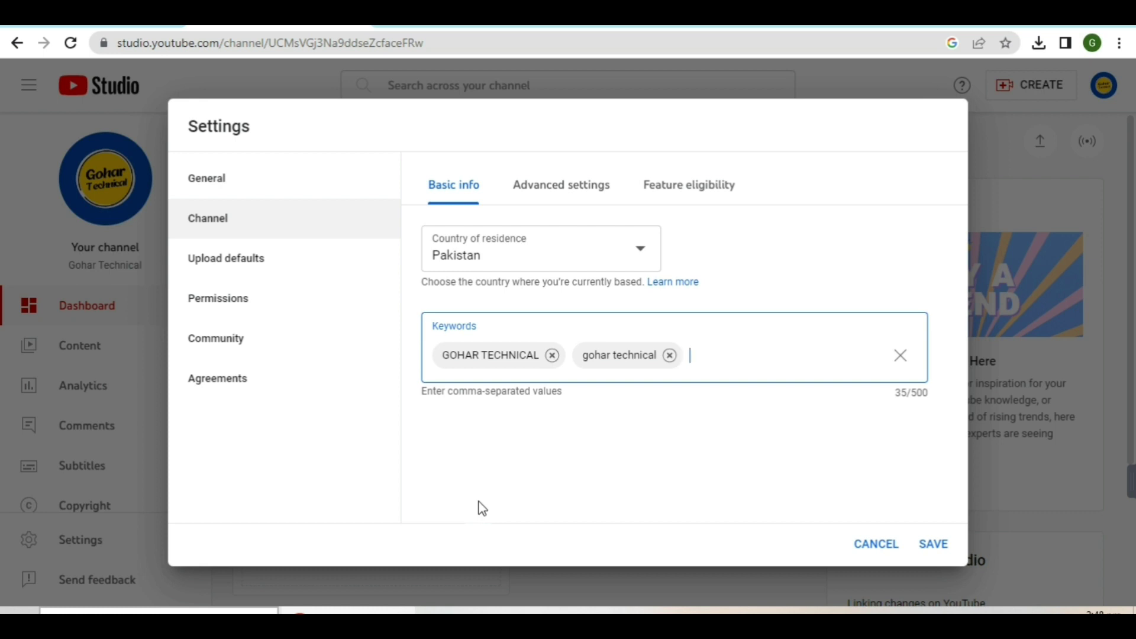
{"action": "type", "text": "Gohar"}
{"action": "type", "text": "Technical"}
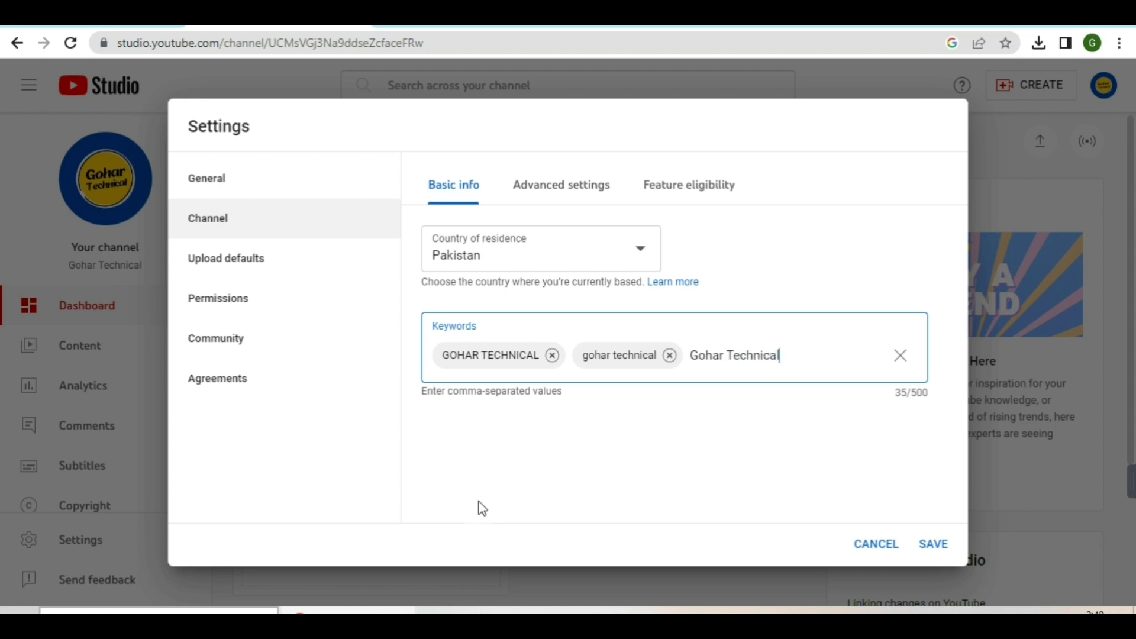
{"action": "key", "text": "Return"}
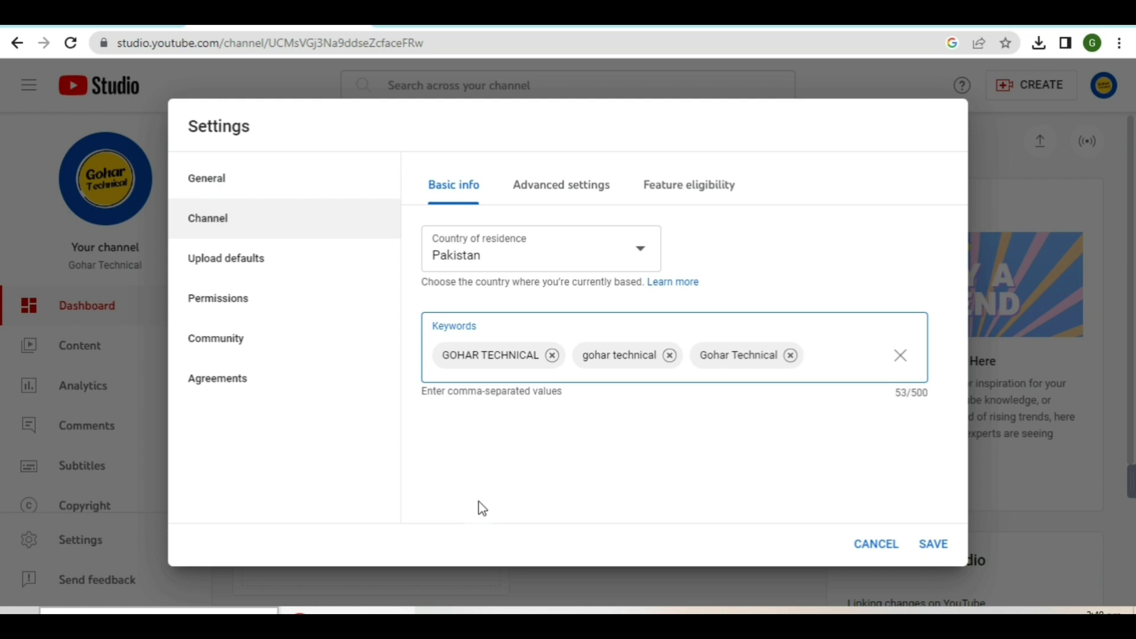
{"action": "type", "text": "GOHAR"}
{"action": "type", "text": "TEC"}
{"action": "type", "text": "HN"}
{"action": "type", "text": "ICAL"}
{"action": "key", "text": "Return"}
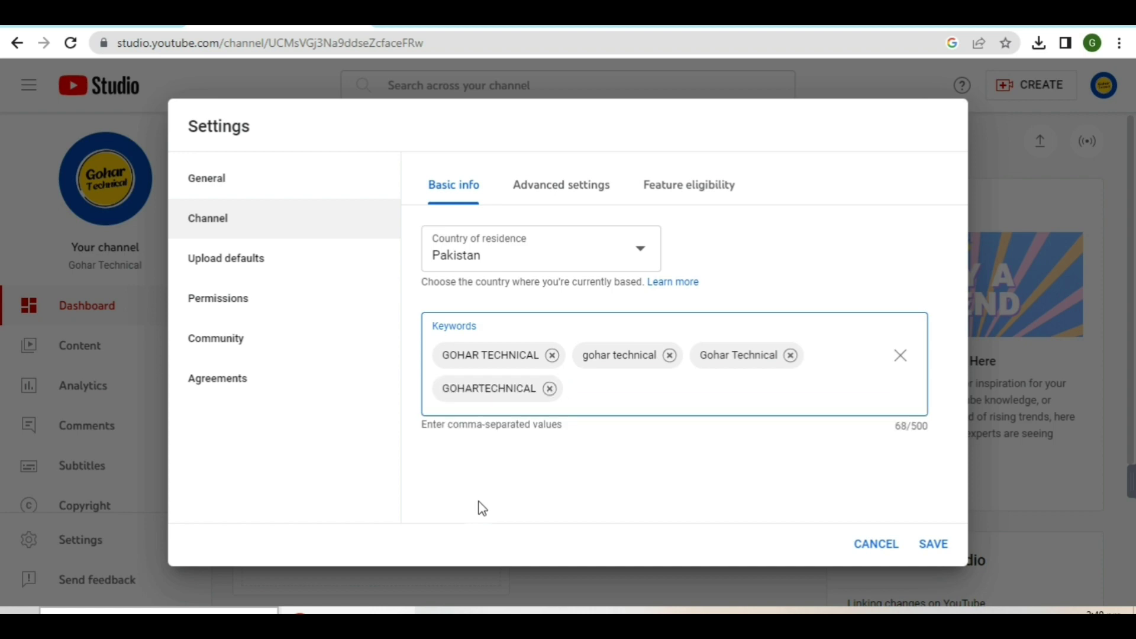
{"action": "type", "text": "gohar technical"}
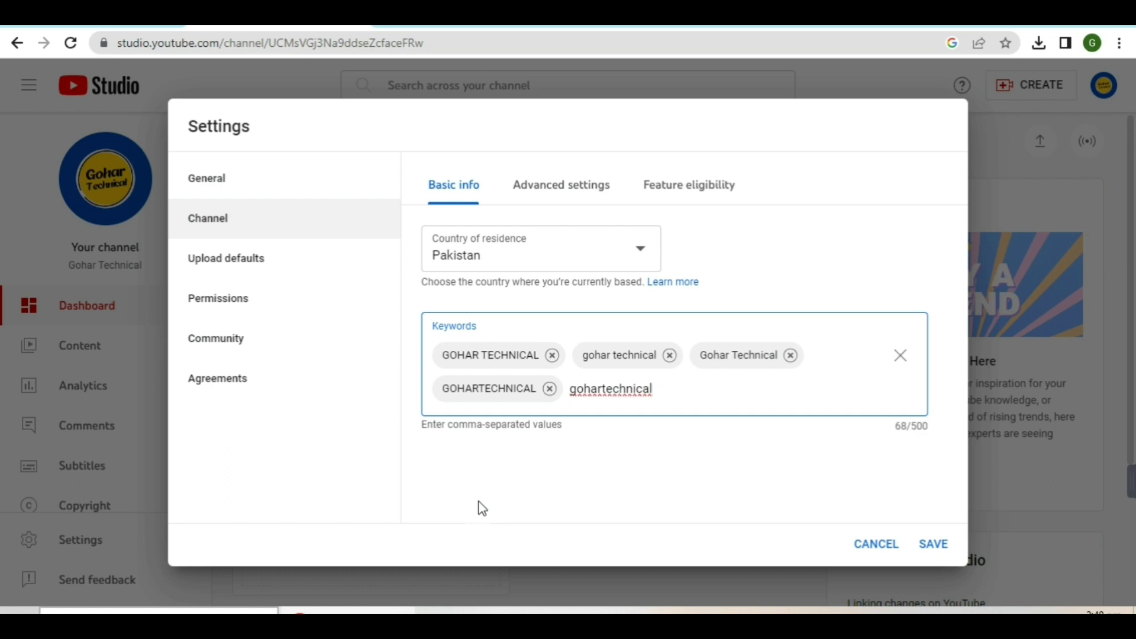
{"action": "type", "text": ","}
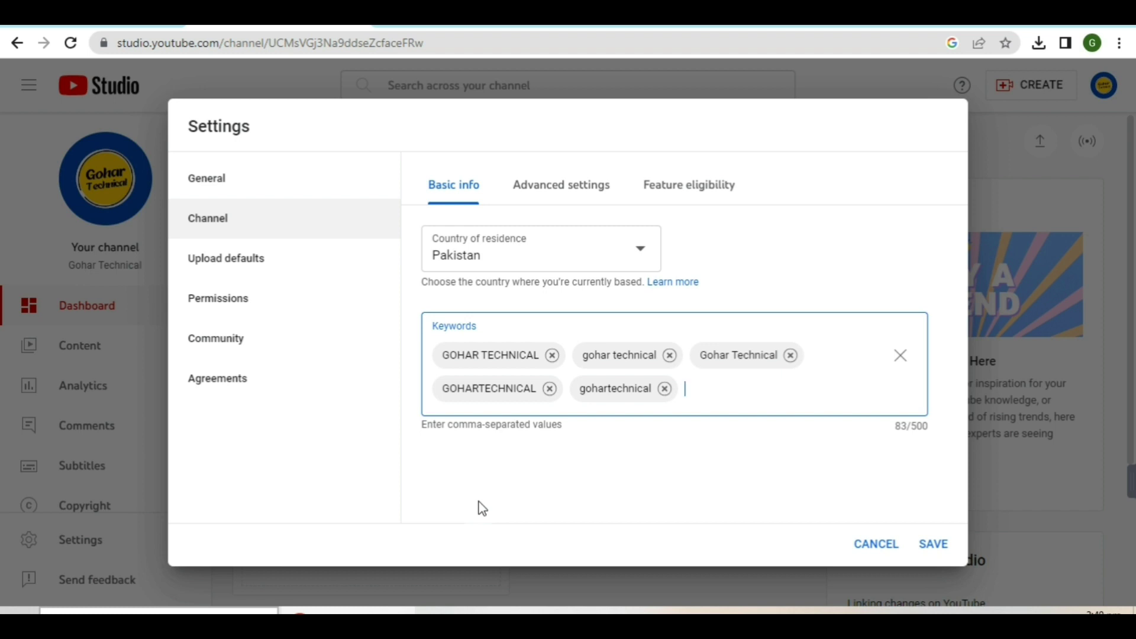
{"action": "left_click", "coordinate": [458, 357]}
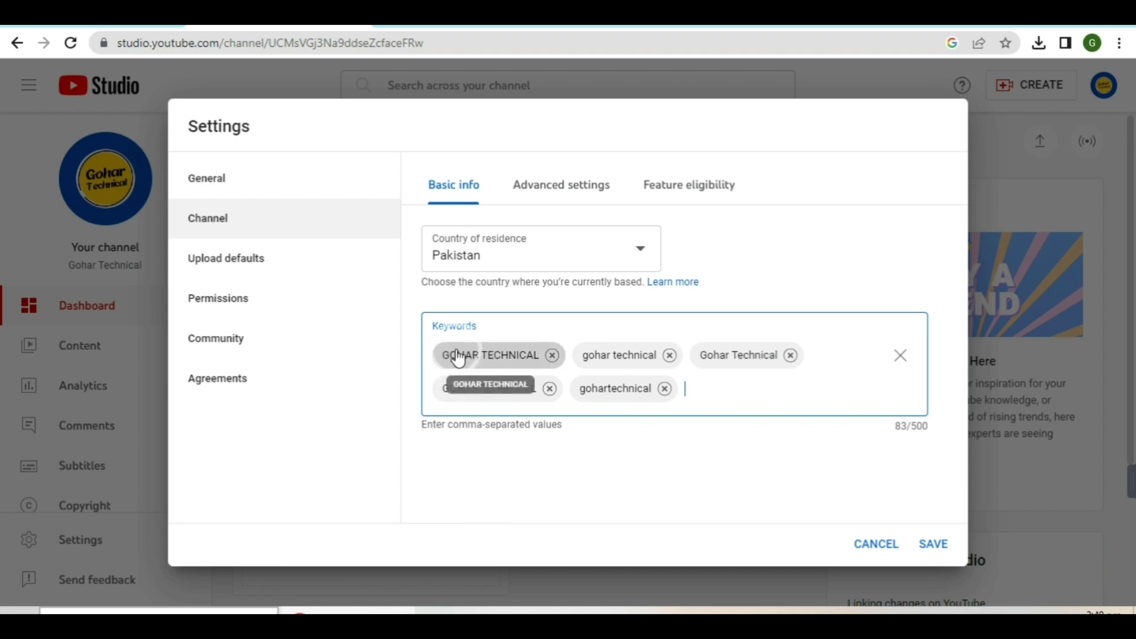
{"action": "left_click", "coordinate": [516, 358]}
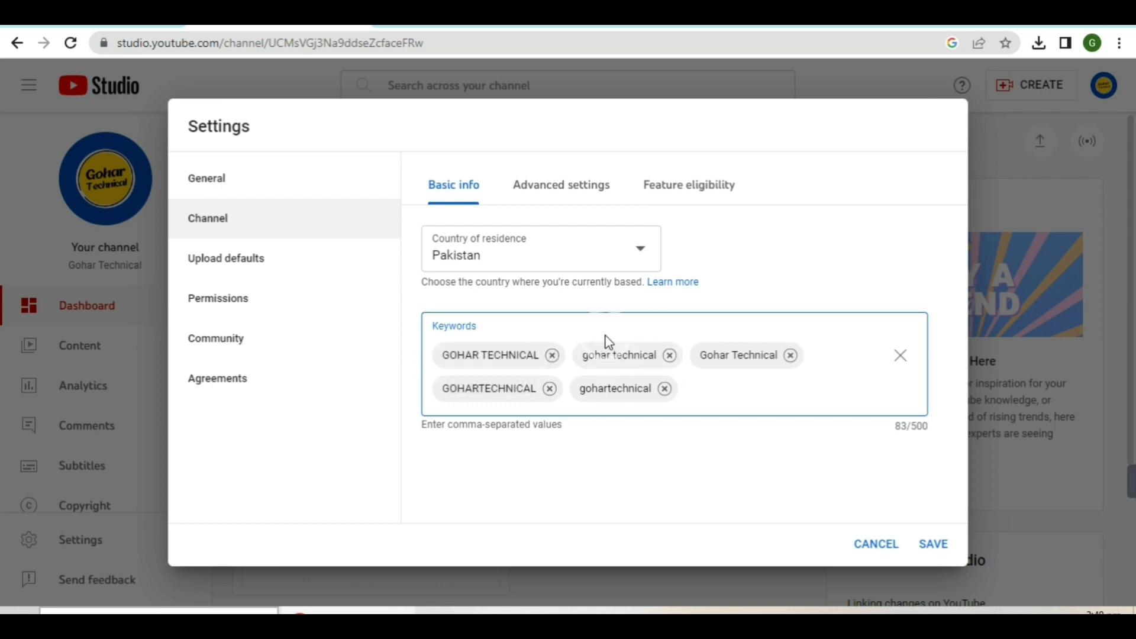
{"action": "left_click", "coordinate": [619, 358]}
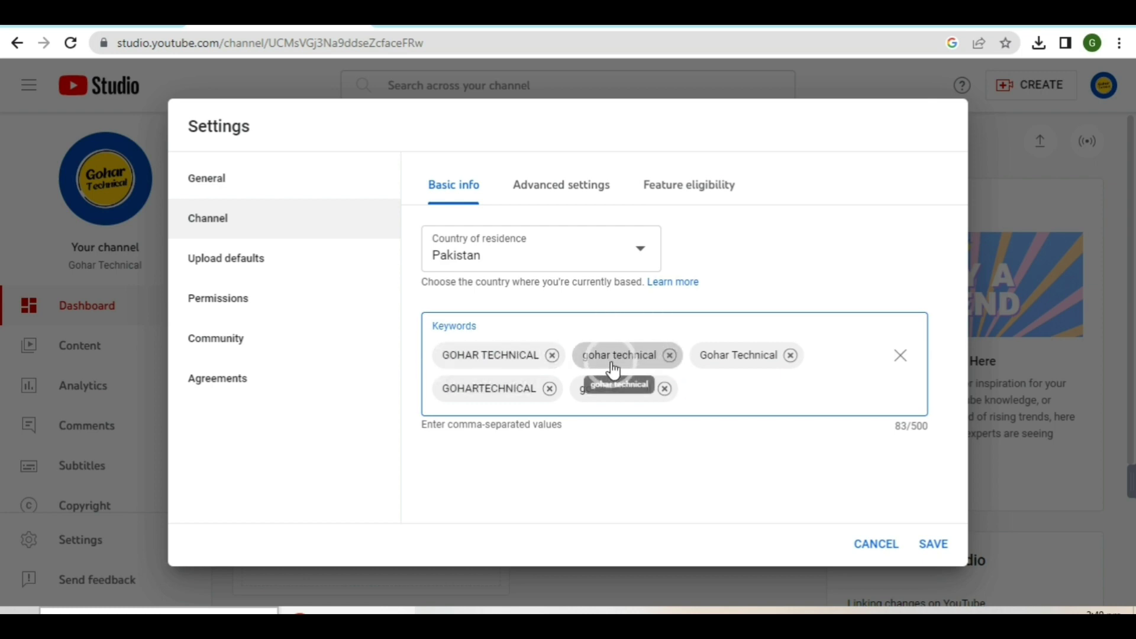
{"action": "left_click", "coordinate": [718, 366]}
{"action": "left_click", "coordinate": [739, 367]}
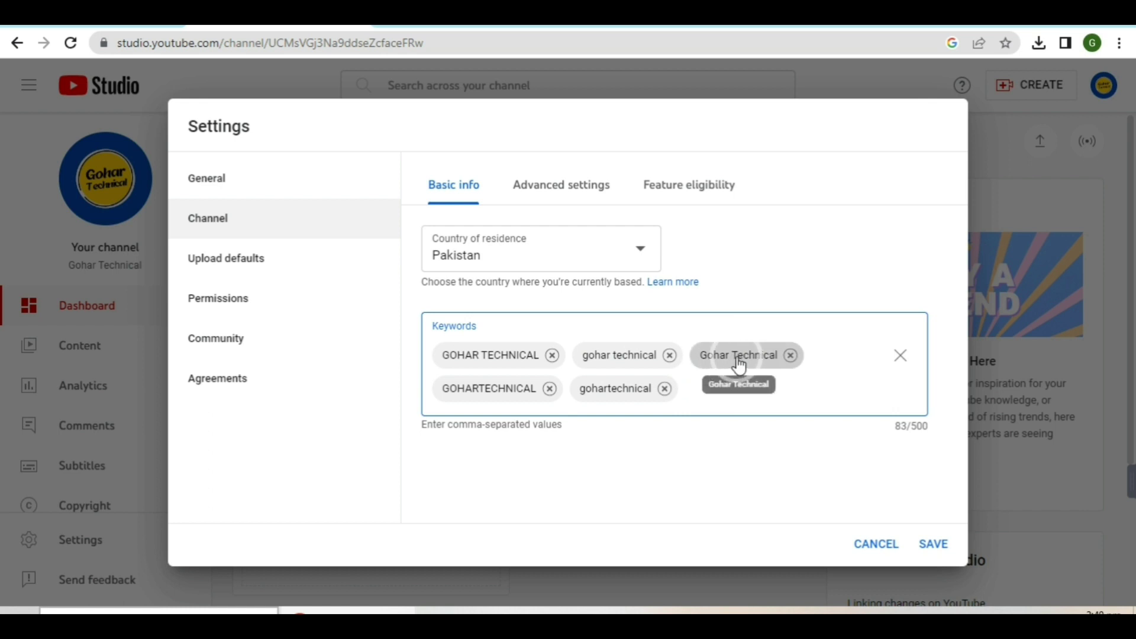
{"action": "left_click", "coordinate": [743, 362]}
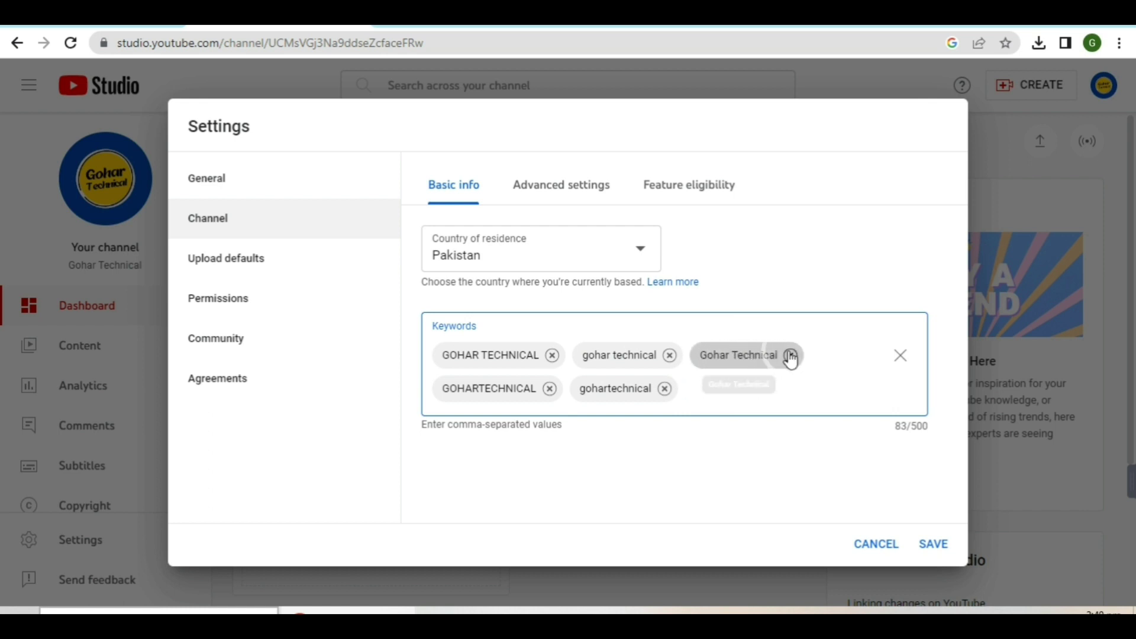
{"action": "left_click", "coordinate": [752, 366]}
{"action": "left_click", "coordinate": [742, 361]}
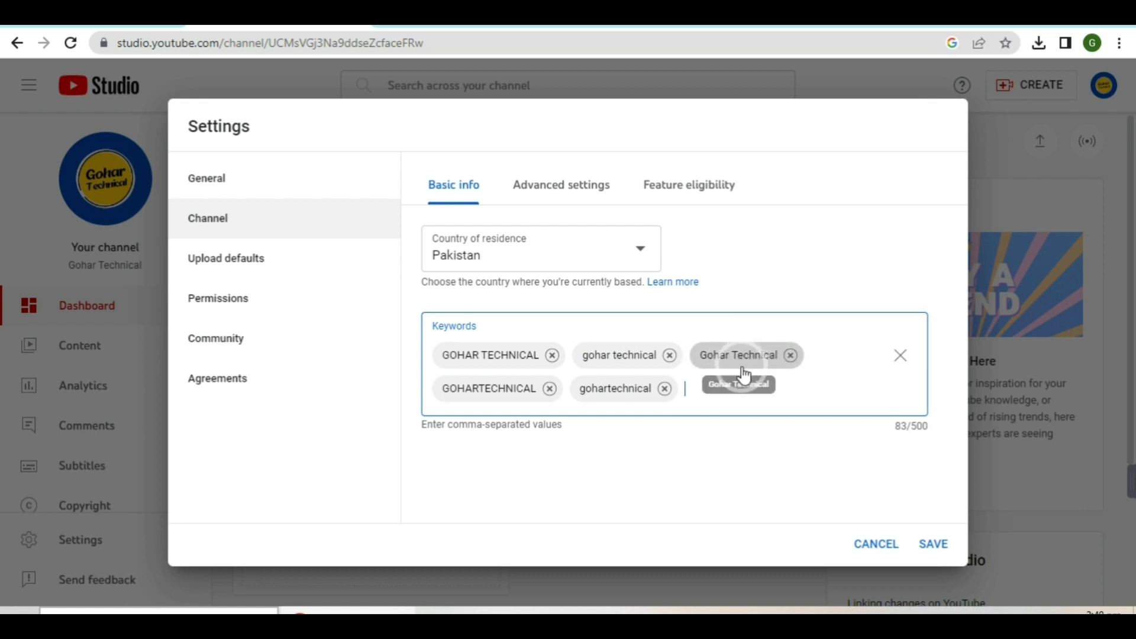
{"action": "left_click", "coordinate": [751, 368]}
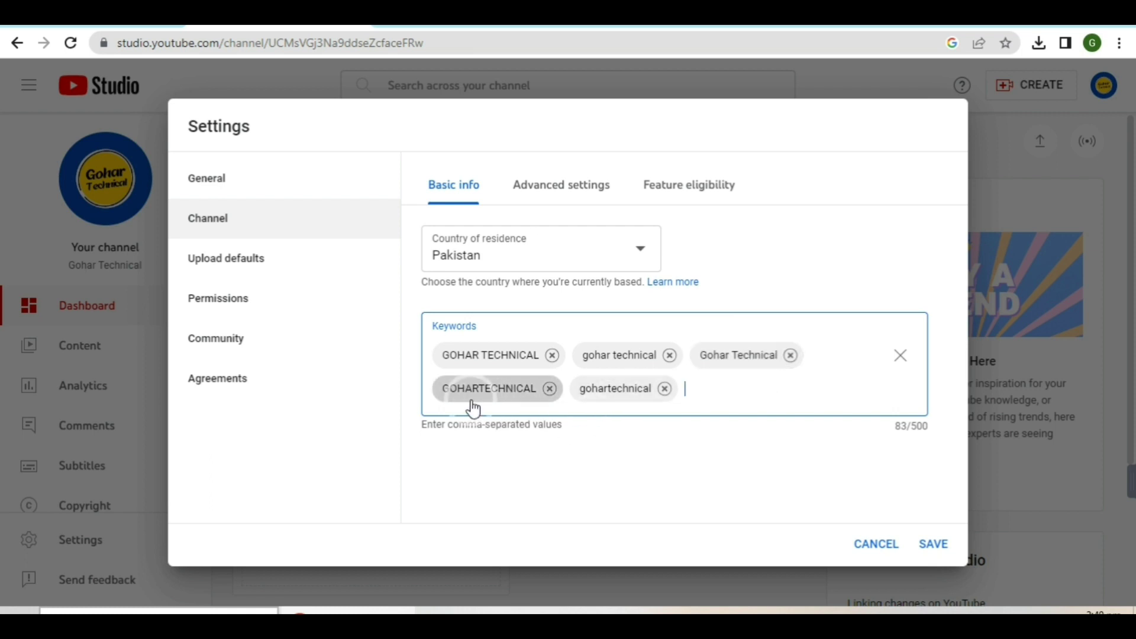
{"action": "left_click", "coordinate": [504, 402]}
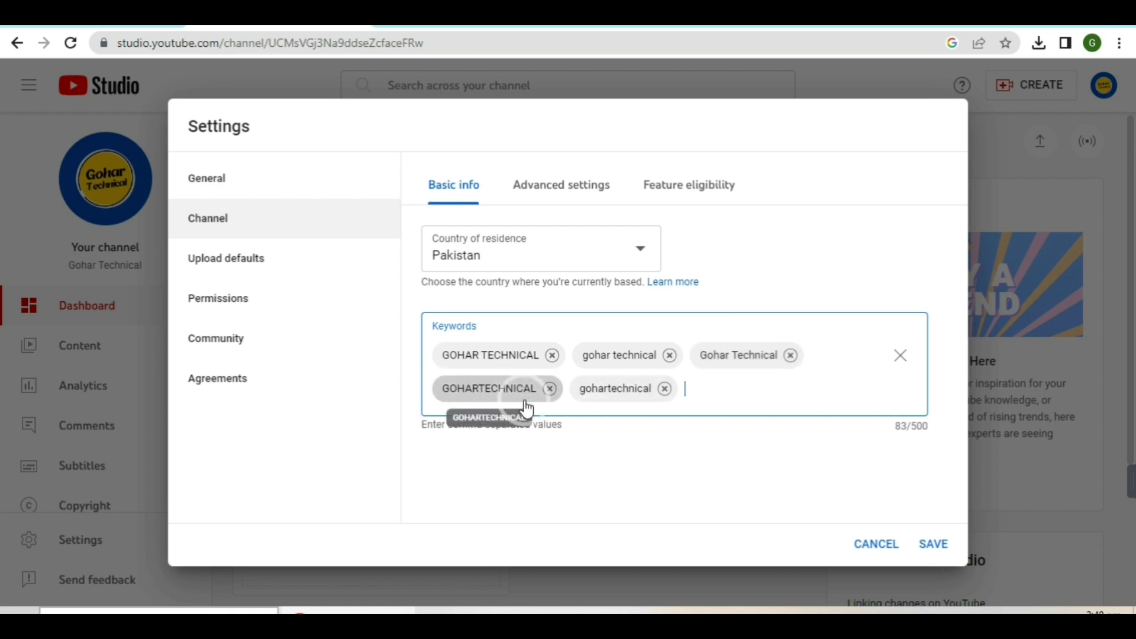
{"action": "left_click", "coordinate": [630, 400]}
{"action": "left_click", "coordinate": [627, 398]}
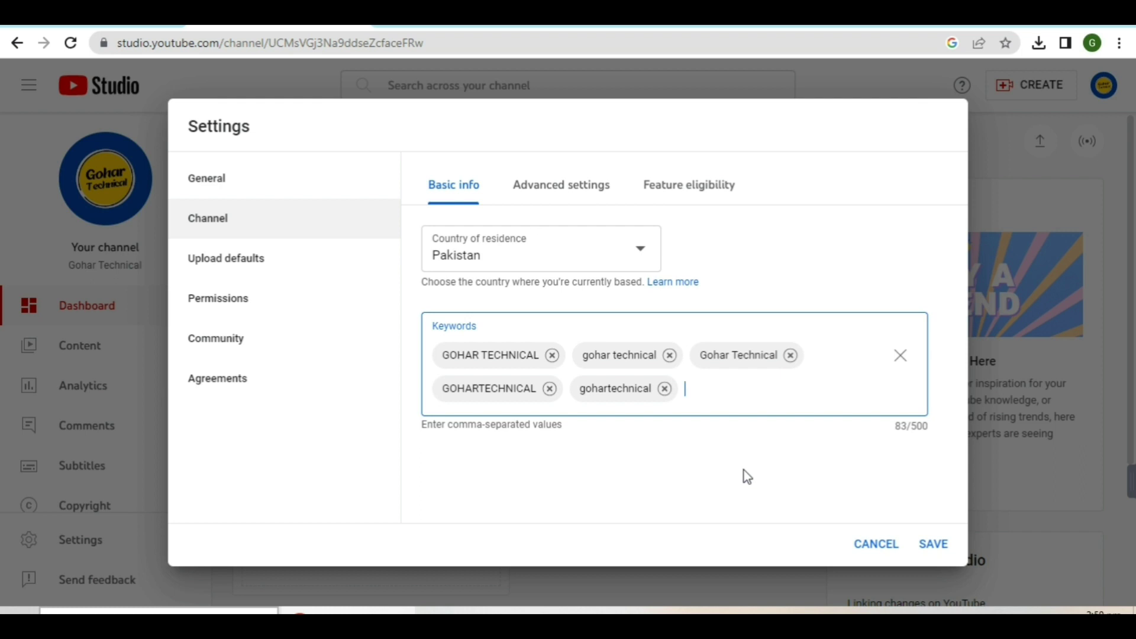
Add the keywords tech and youtube information, then go to the channel's Advanced settings
{"action": "type", "text": "tech"}
{"action": "type", "text": ",you"}
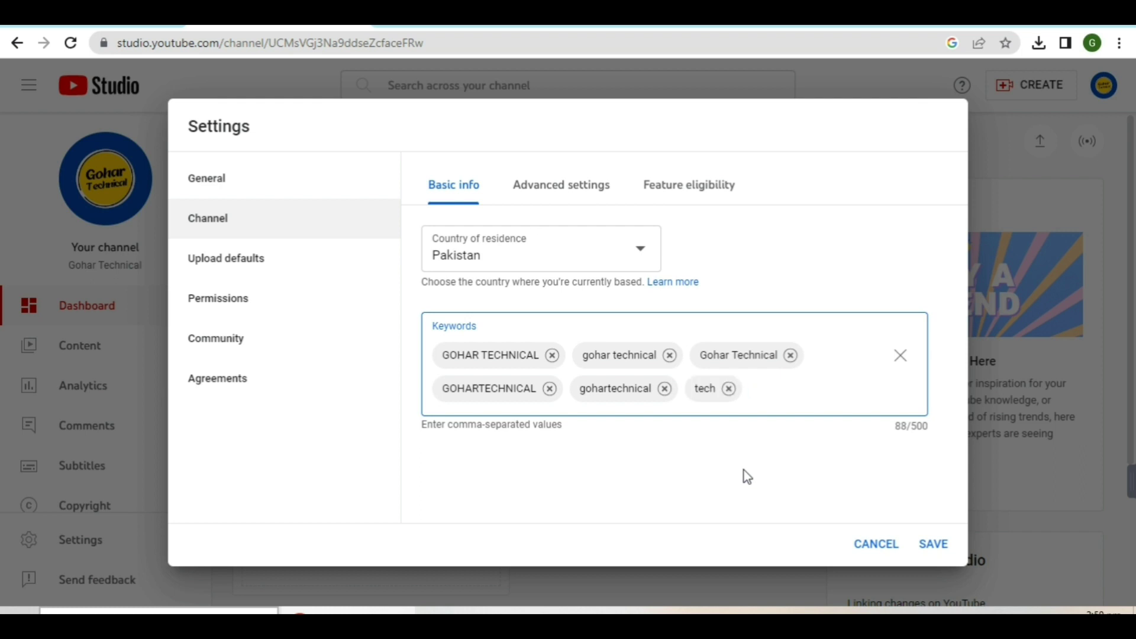
{"action": "type", "text": "tube info"}
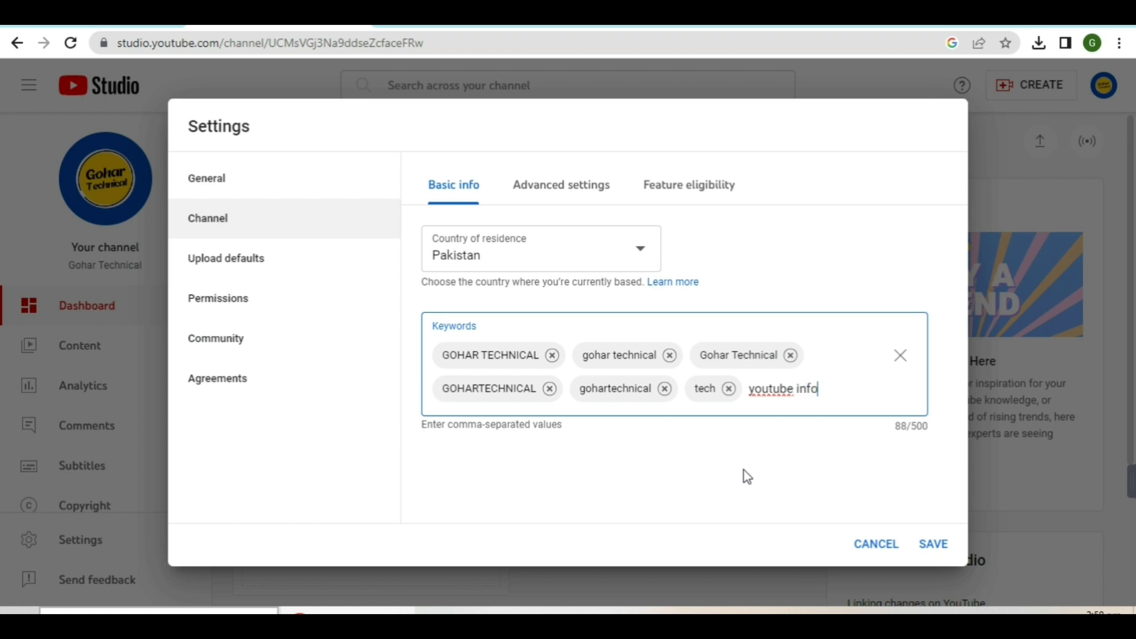
{"action": "type", "text": "rmation,"}
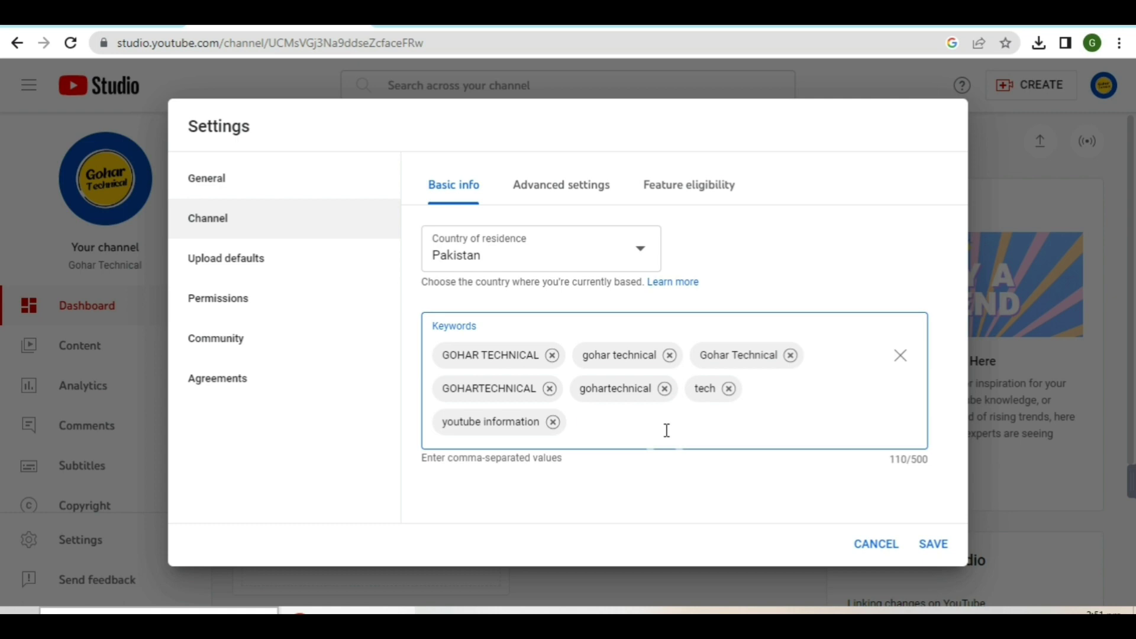
{"action": "left_click", "coordinate": [580, 25]}
{"action": "left_click", "coordinate": [445, 556]}
{"action": "left_click", "coordinate": [562, 191]}
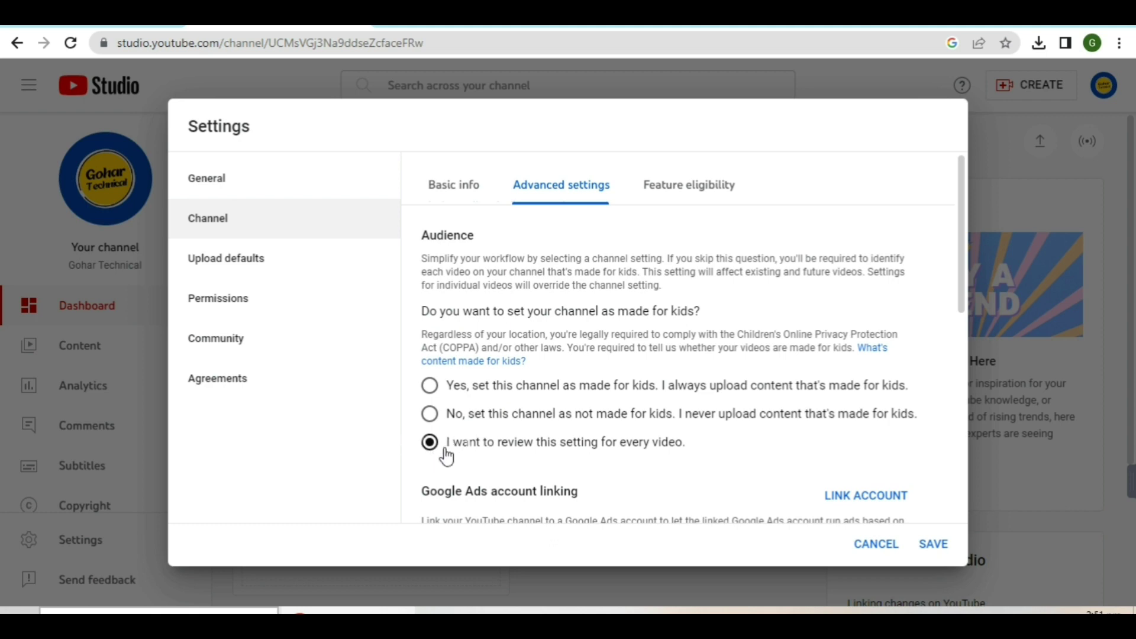
Scroll through the Advanced settings, then switch to the Feature eligibility tab
{"action": "scroll", "coordinate": [700, 335], "scroll_direction": "down", "scroll_amount": 5}
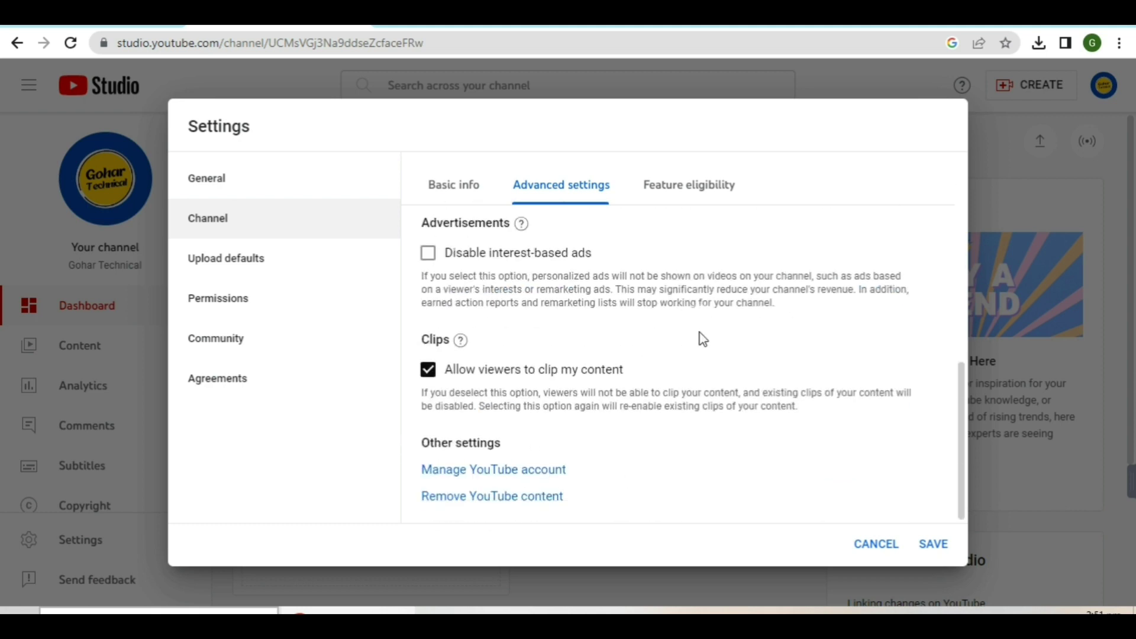
{"action": "scroll", "coordinate": [730, 352], "scroll_direction": "up", "scroll_amount": 5}
{"action": "scroll", "coordinate": [713, 331], "scroll_direction": "down", "scroll_amount": 4}
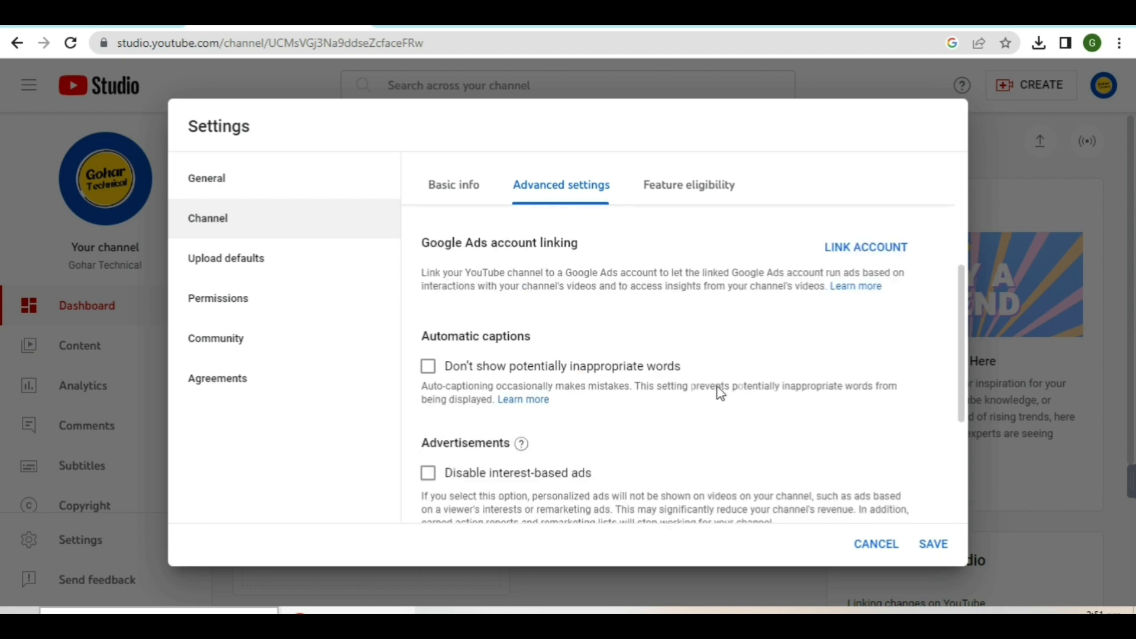
{"action": "scroll", "coordinate": [717, 393], "scroll_direction": "up", "scroll_amount": 4}
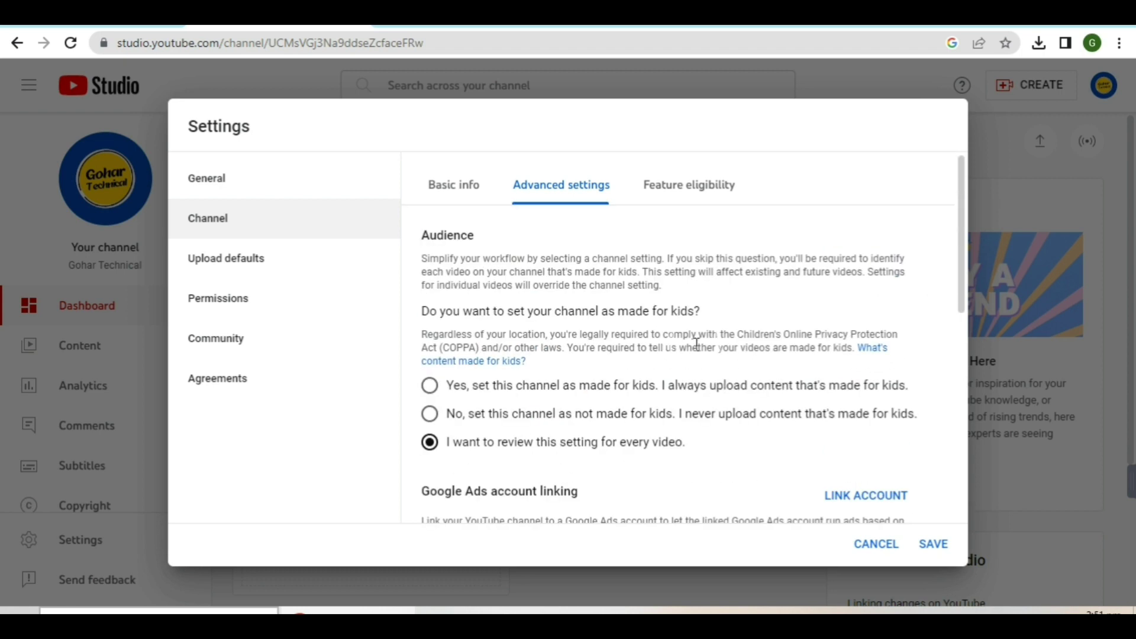
{"action": "left_click", "coordinate": [687, 188]}
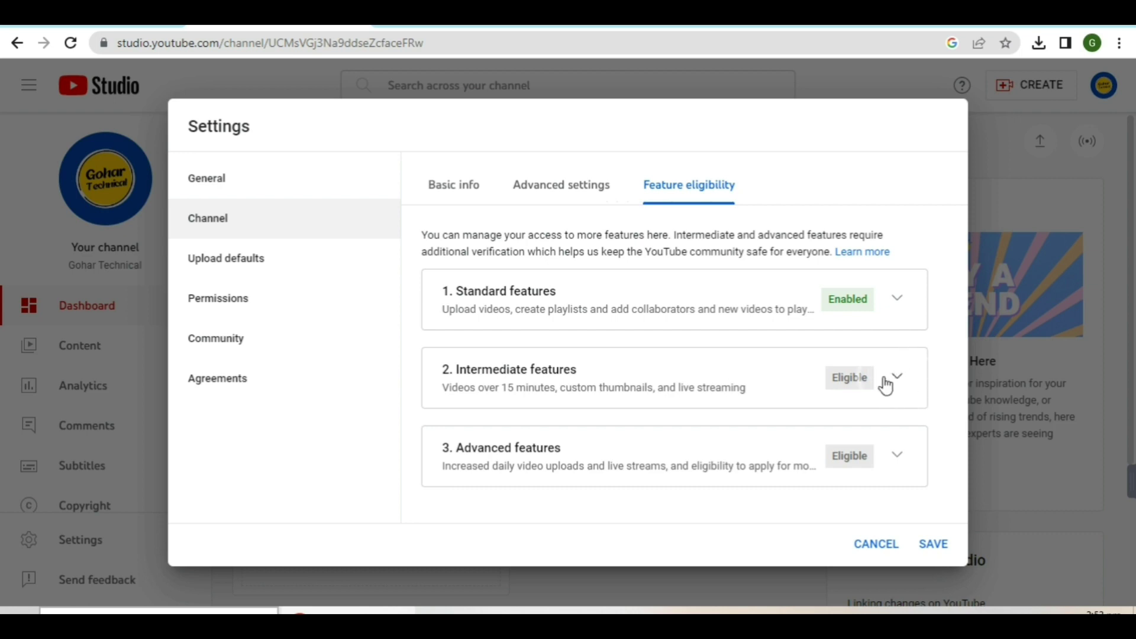
Expand Intermediate features and start the phone-number verification
{"action": "left_click", "coordinate": [897, 379]}
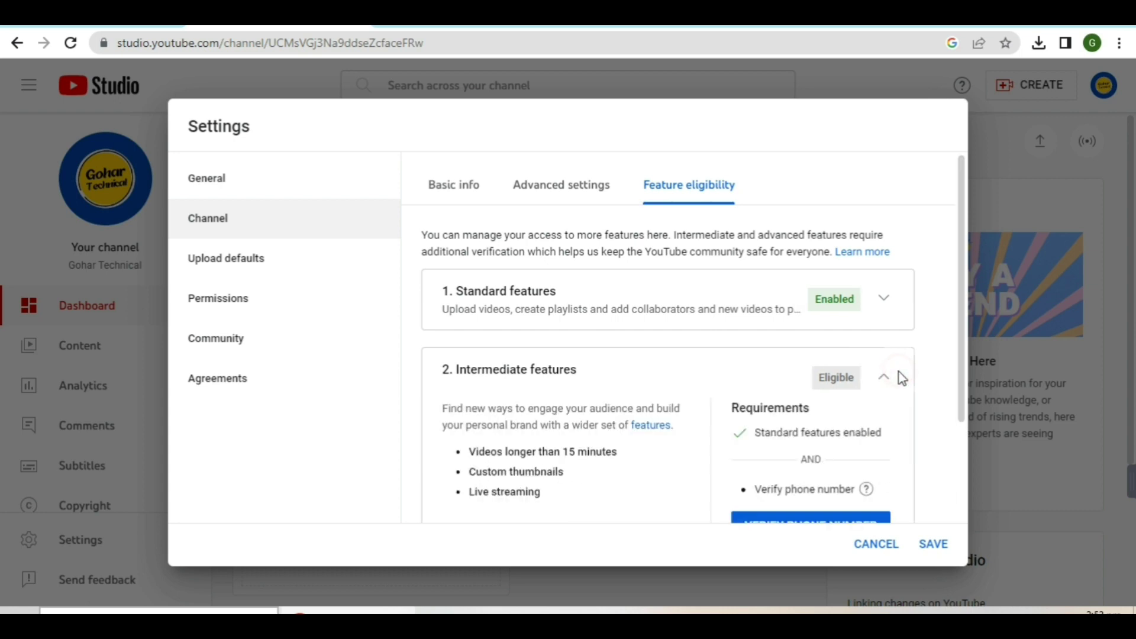
{"action": "scroll", "coordinate": [897, 374], "scroll_direction": "down", "scroll_amount": 2}
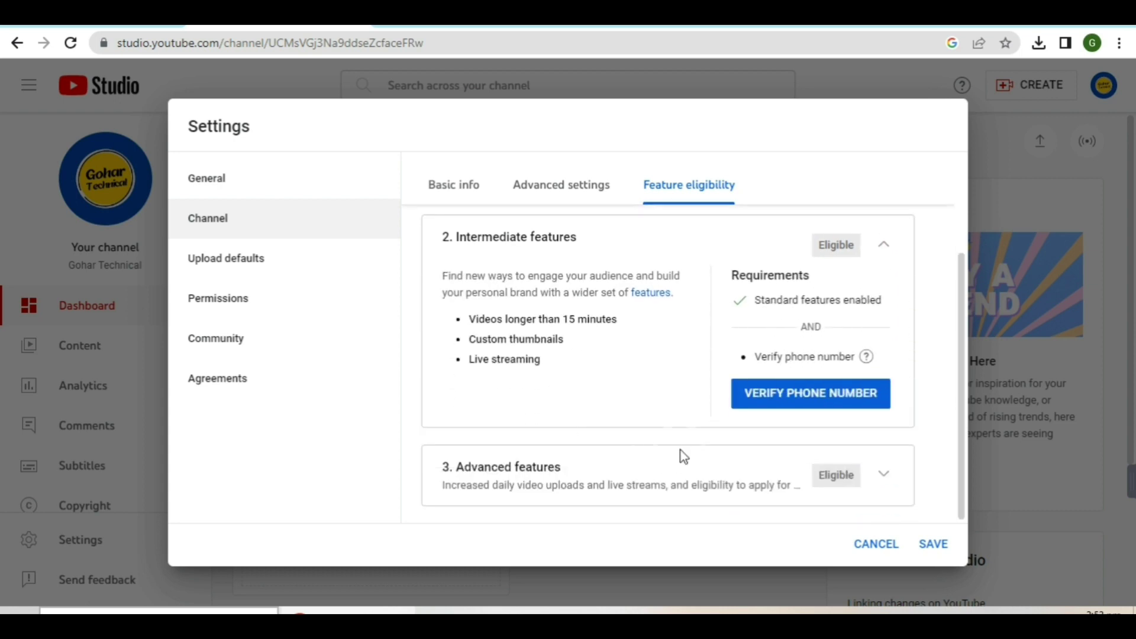
{"action": "left_click", "coordinate": [804, 381]}
{"action": "left_click", "coordinate": [769, 384]}
{"action": "left_click", "coordinate": [813, 393]}
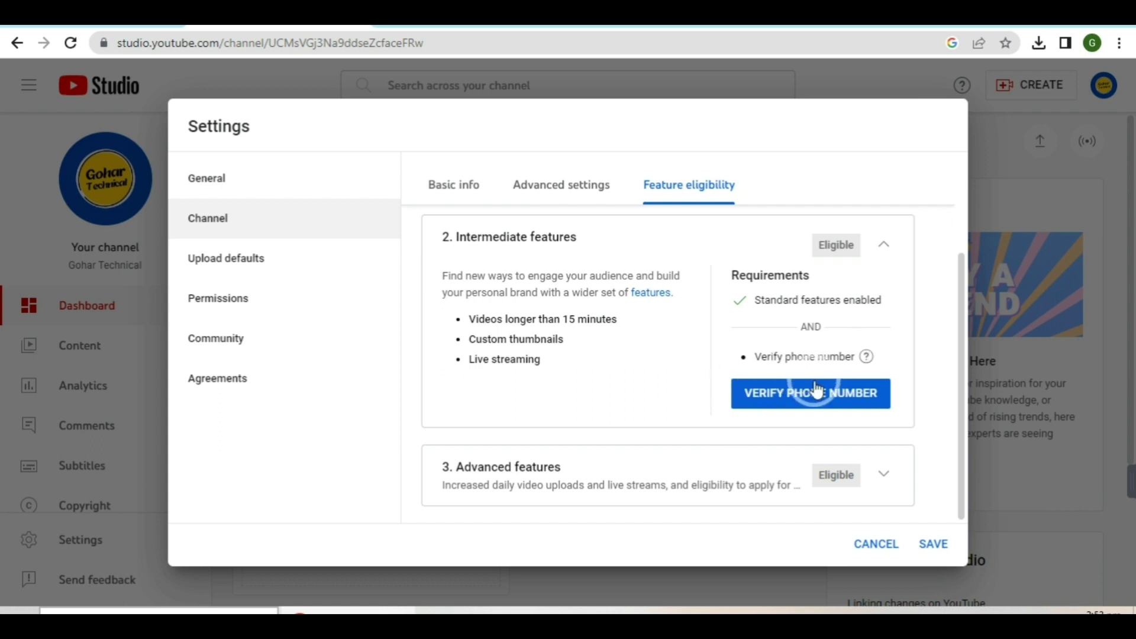
Attempt to request a phone verification code, then return to Studio's Upload defaults
{"action": "left_click", "coordinate": [793, 395]}
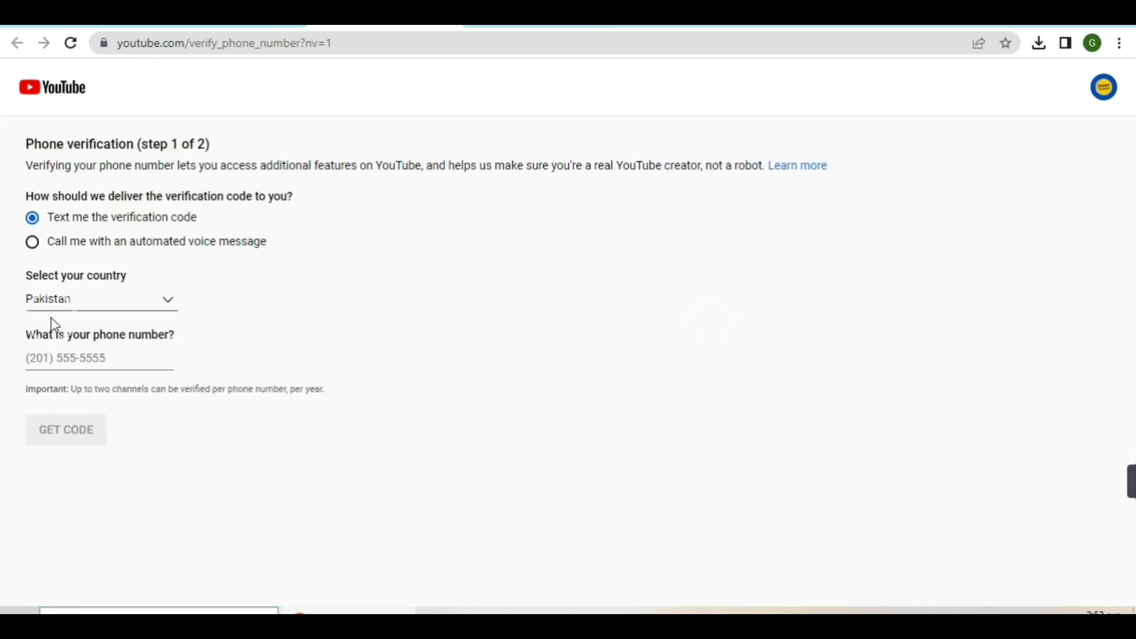
{"action": "left_click", "coordinate": [91, 353]}
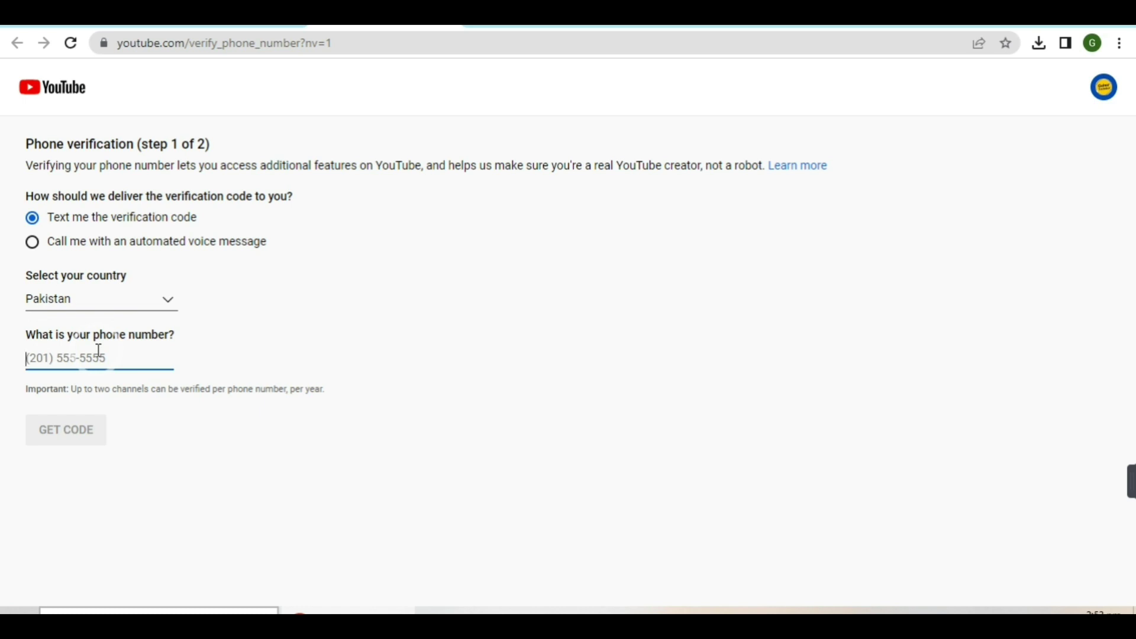
{"action": "left_click", "coordinate": [77, 442]}
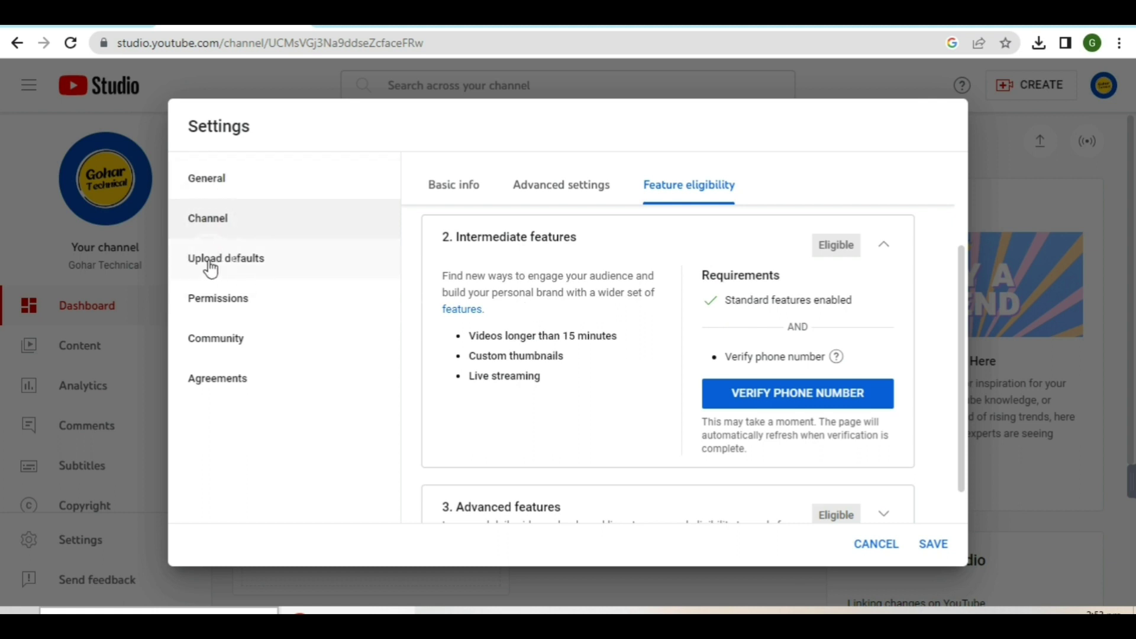
{"action": "left_click", "coordinate": [227, 268]}
Set Education as the default video category for uploads
{"action": "left_click", "coordinate": [227, 268]}
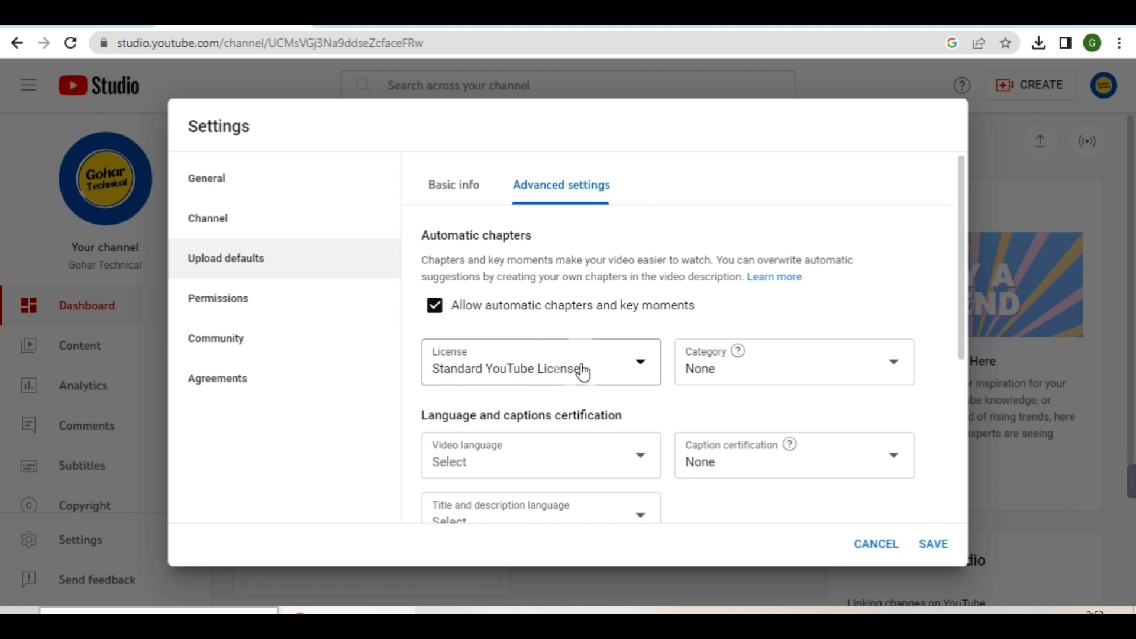
{"action": "left_click", "coordinate": [860, 369]}
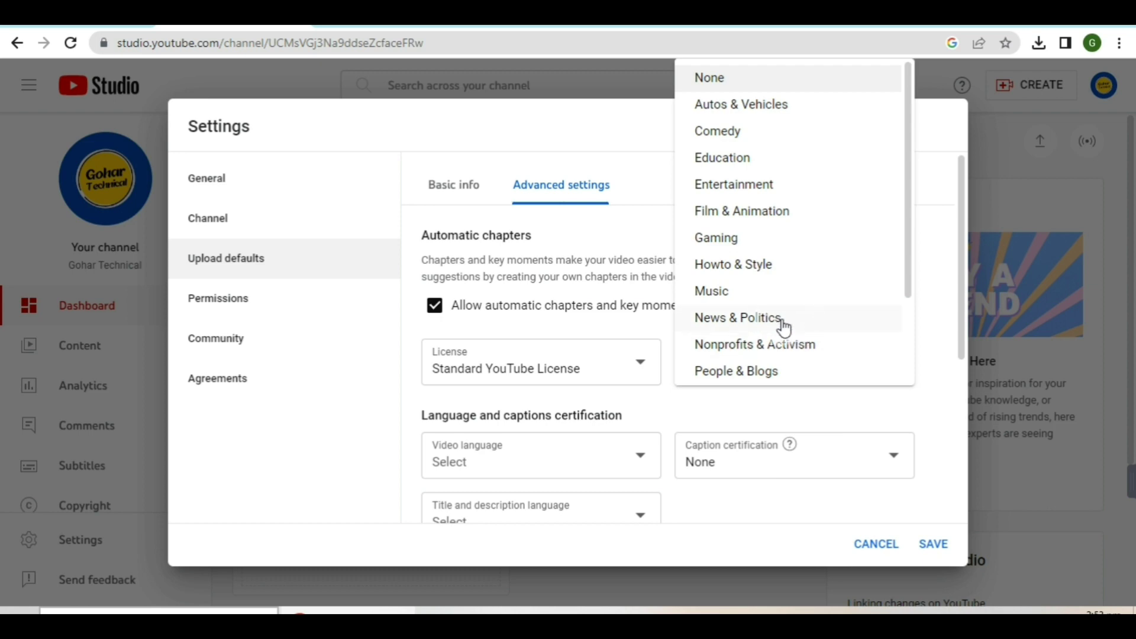
{"action": "left_click", "coordinate": [724, 159]}
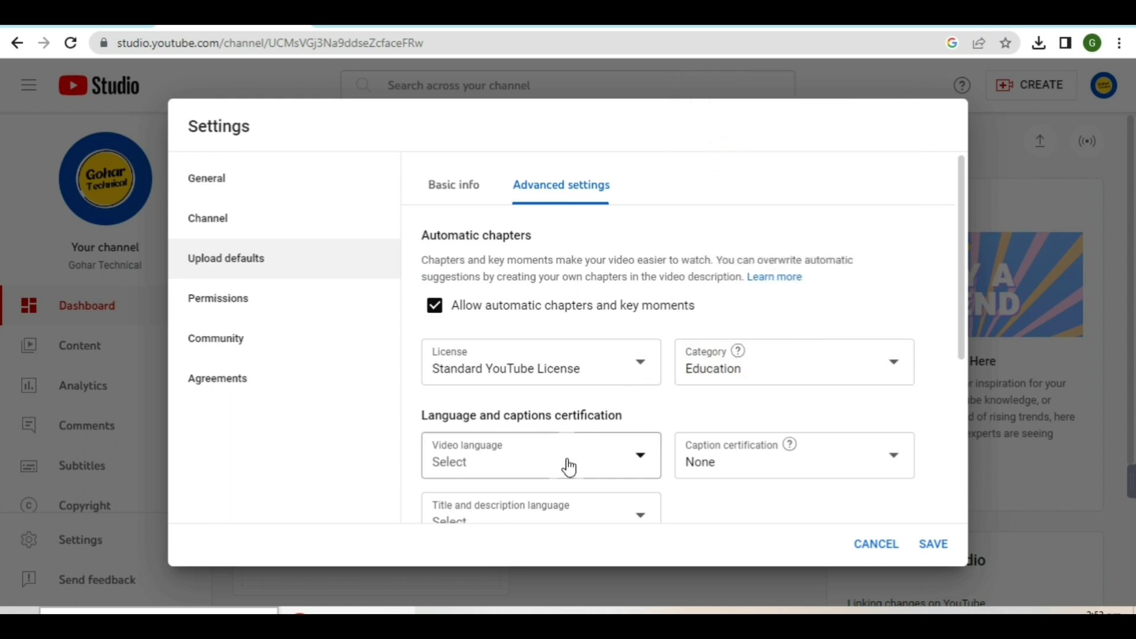
{"action": "left_click", "coordinate": [639, 461]}
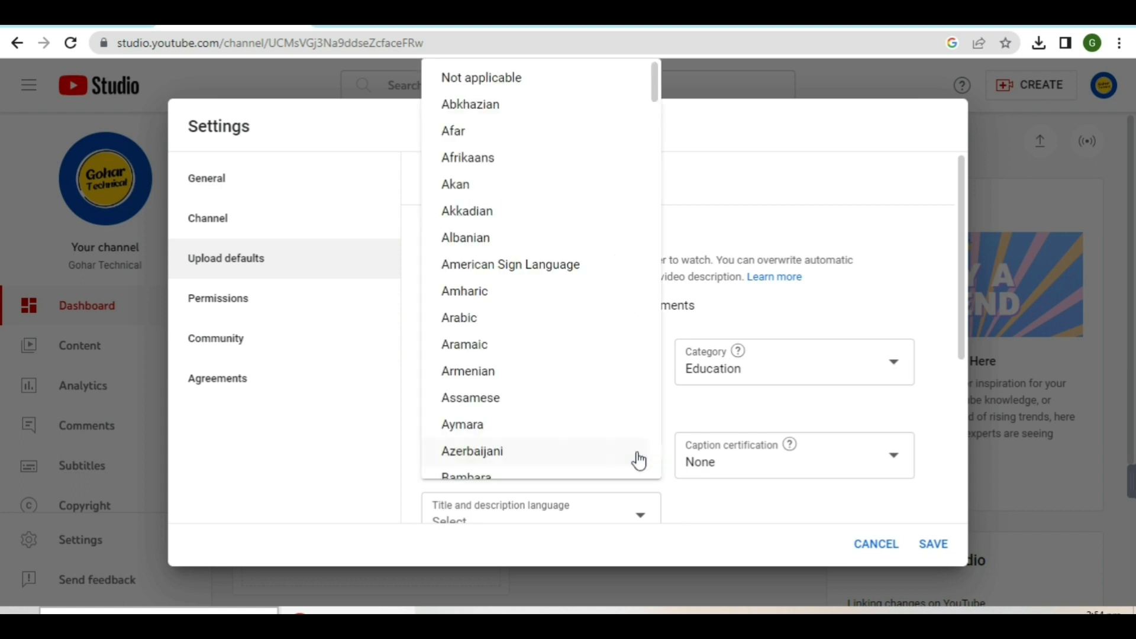
Set the default video language to Urdu, correcting an accidental Arabic choice
{"action": "left_click", "coordinate": [505, 330]}
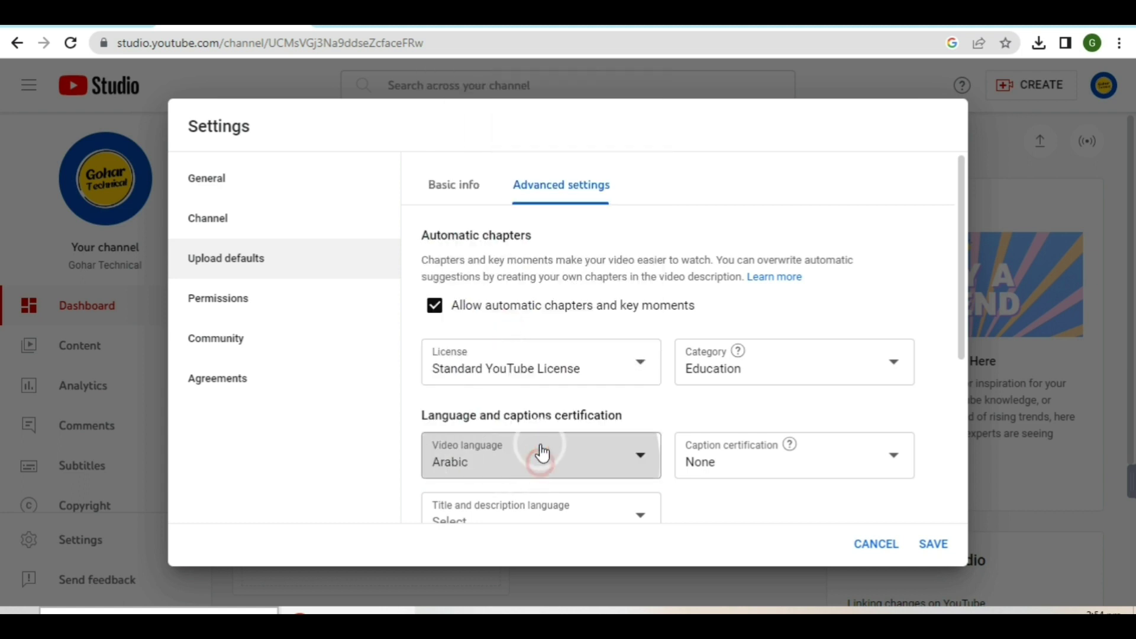
{"action": "key", "text": "Return"}
{"action": "scroll", "coordinate": [524, 332], "scroll_direction": "down", "scroll_amount": 20}
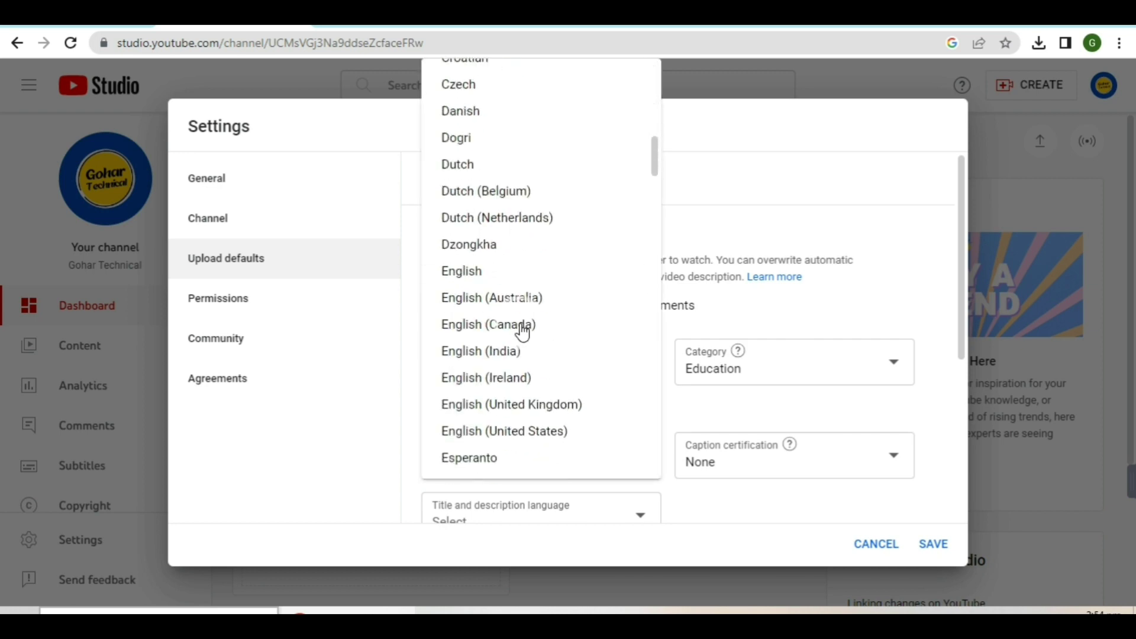
{"action": "scroll", "coordinate": [566, 284], "scroll_direction": "down", "scroll_amount": 15}
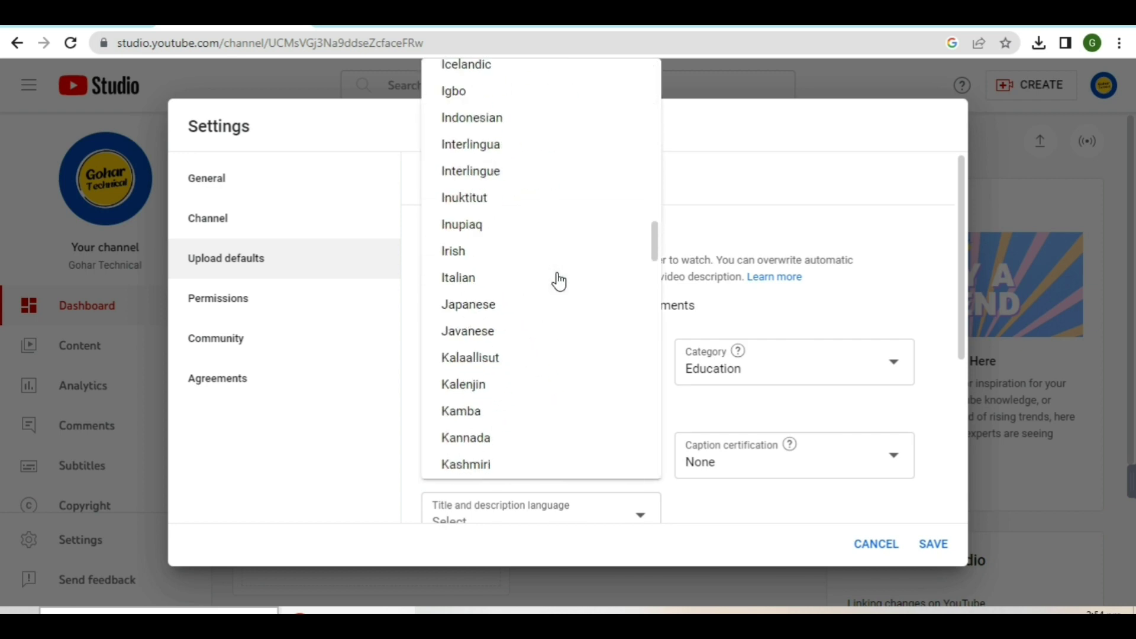
{"action": "scroll", "coordinate": [550, 316], "scroll_direction": "down", "scroll_amount": 20}
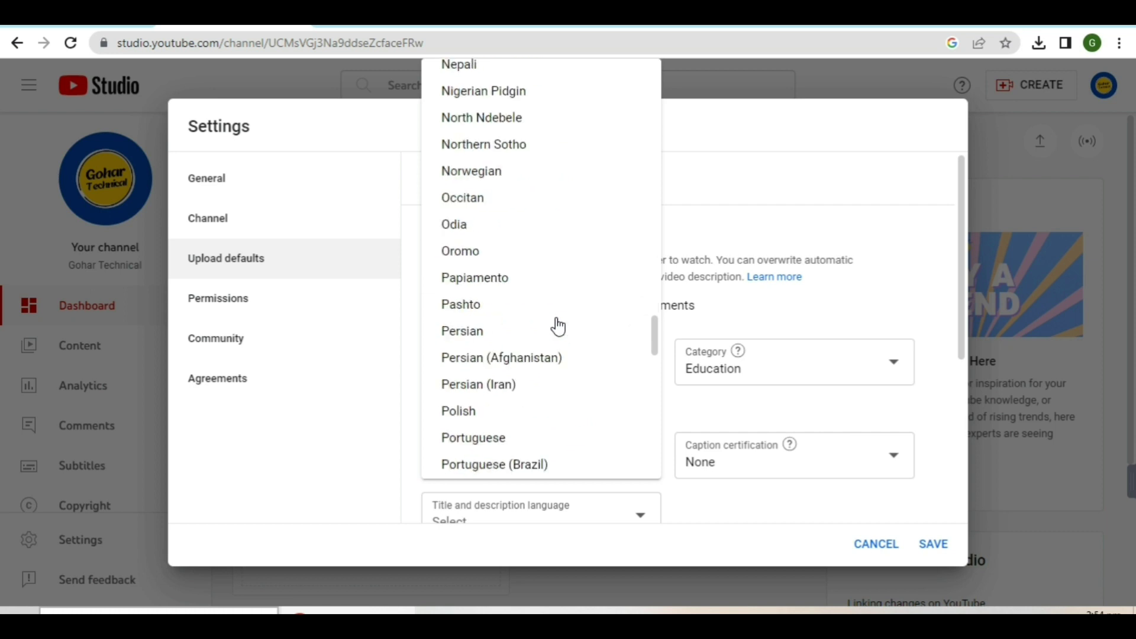
{"action": "scroll", "coordinate": [559, 327], "scroll_direction": "down", "scroll_amount": 10}
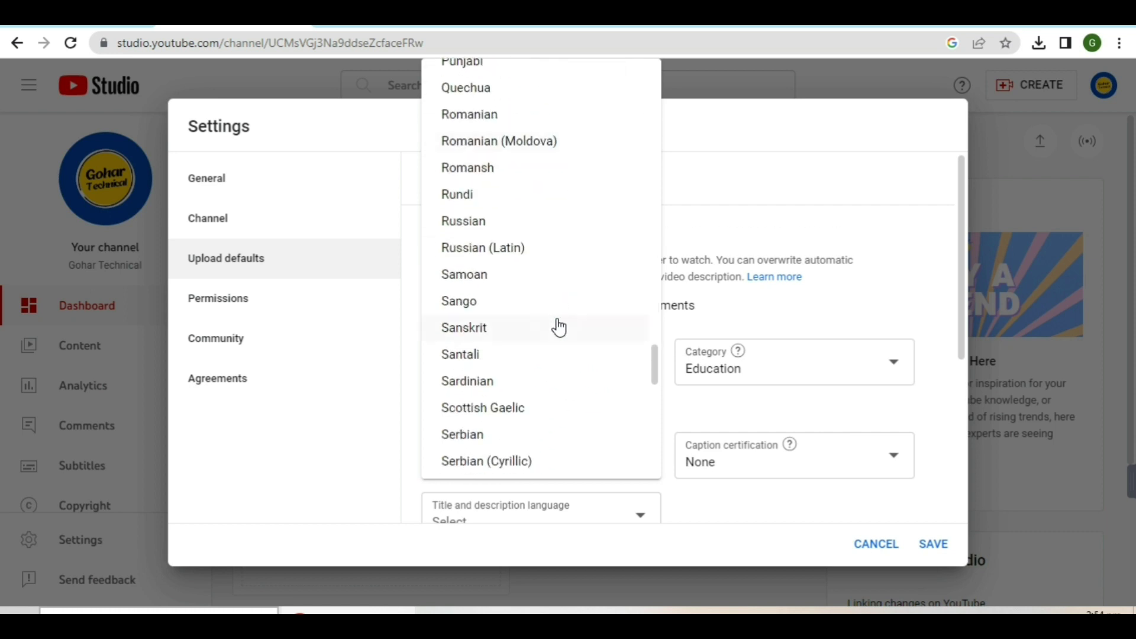
{"action": "scroll", "coordinate": [559, 327], "scroll_direction": "down", "scroll_amount": 15}
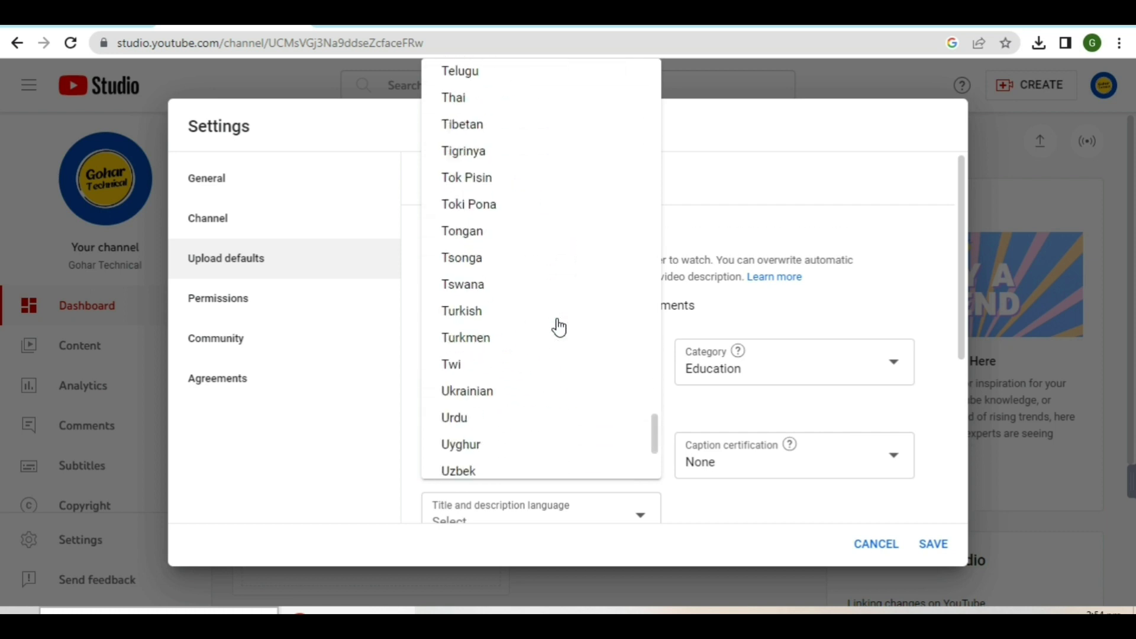
{"action": "left_click", "coordinate": [481, 419]}
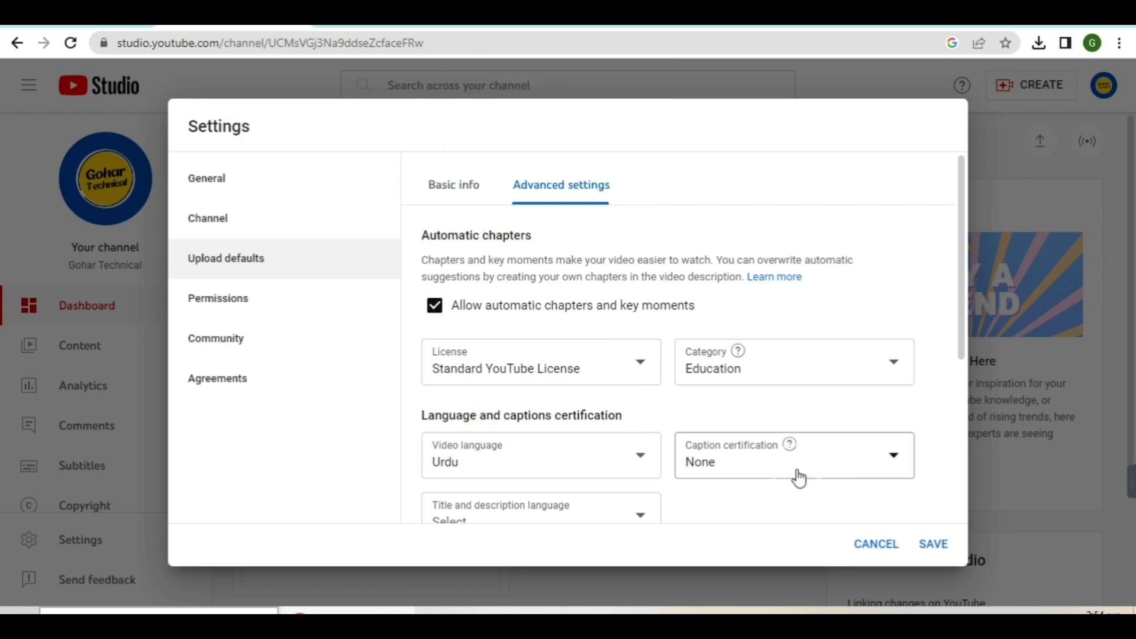
Set the upload default comments option to Allow all comments
{"action": "mouse_move", "coordinate": [790, 445]}
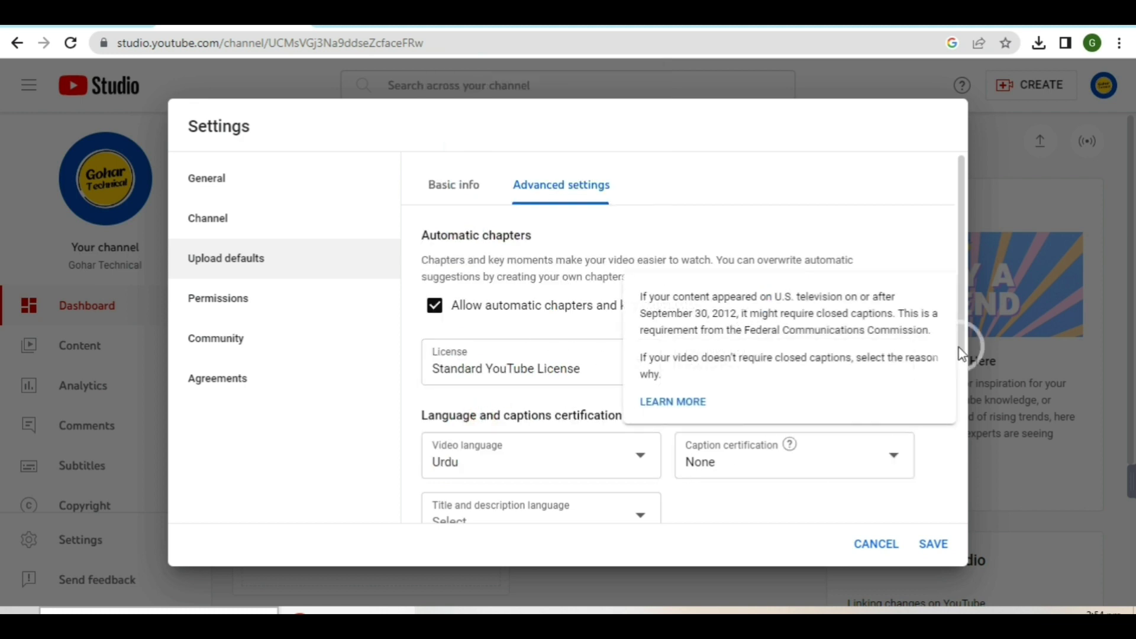
{"action": "left_click_drag", "start_coordinate": [963, 316], "coordinate": [974, 464]}
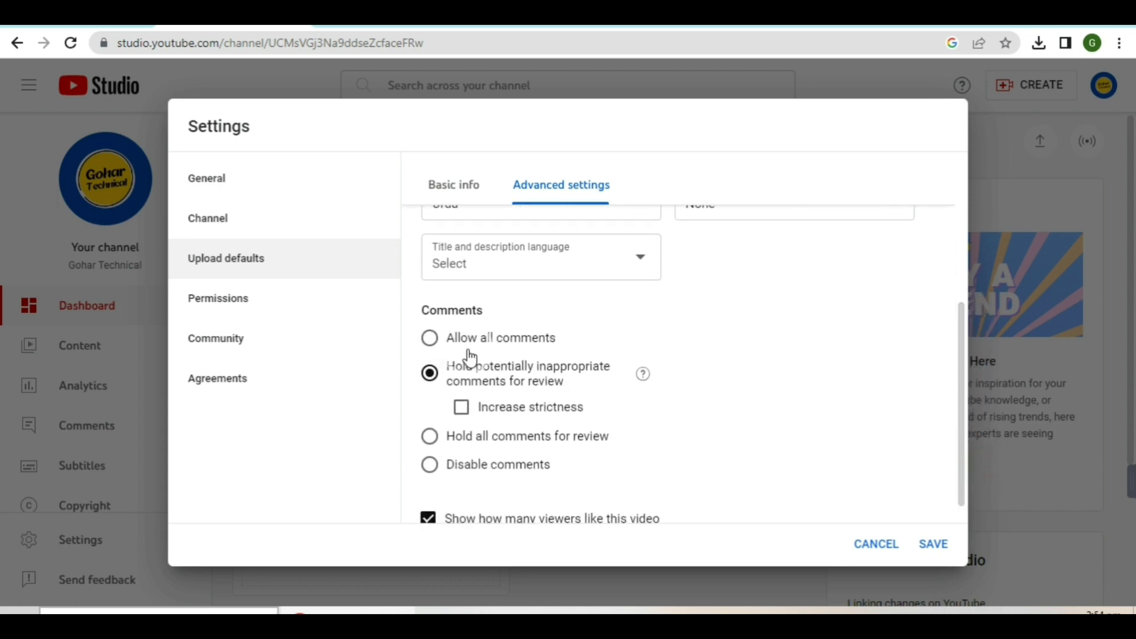
{"action": "left_click", "coordinate": [430, 346]}
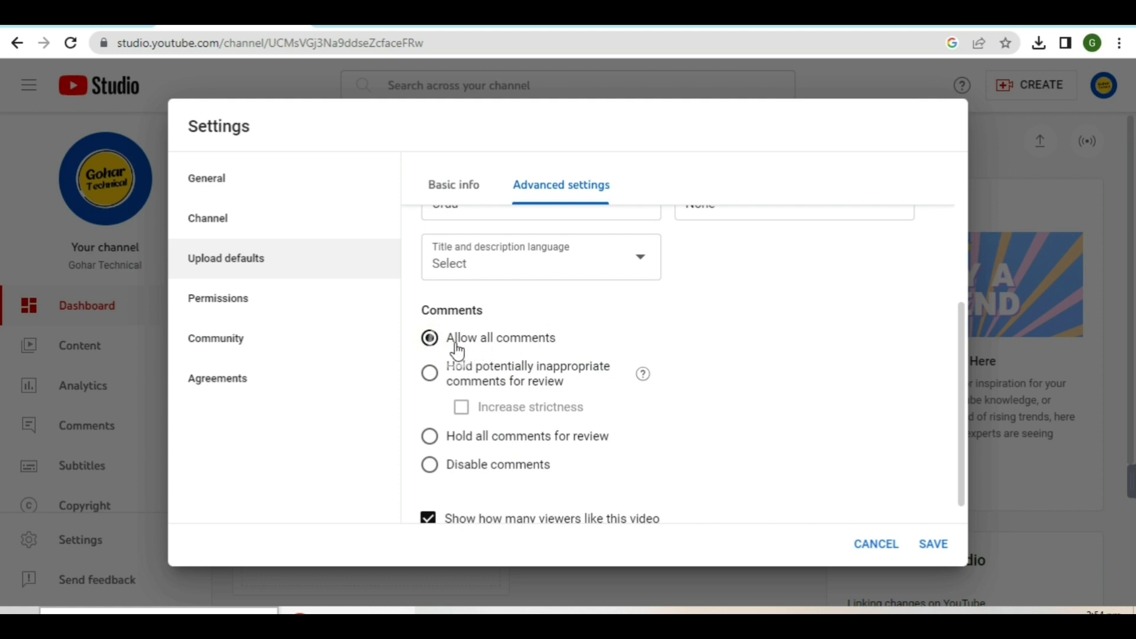
{"action": "left_click", "coordinate": [982, 372]}
{"action": "left_click", "coordinate": [205, 302]}
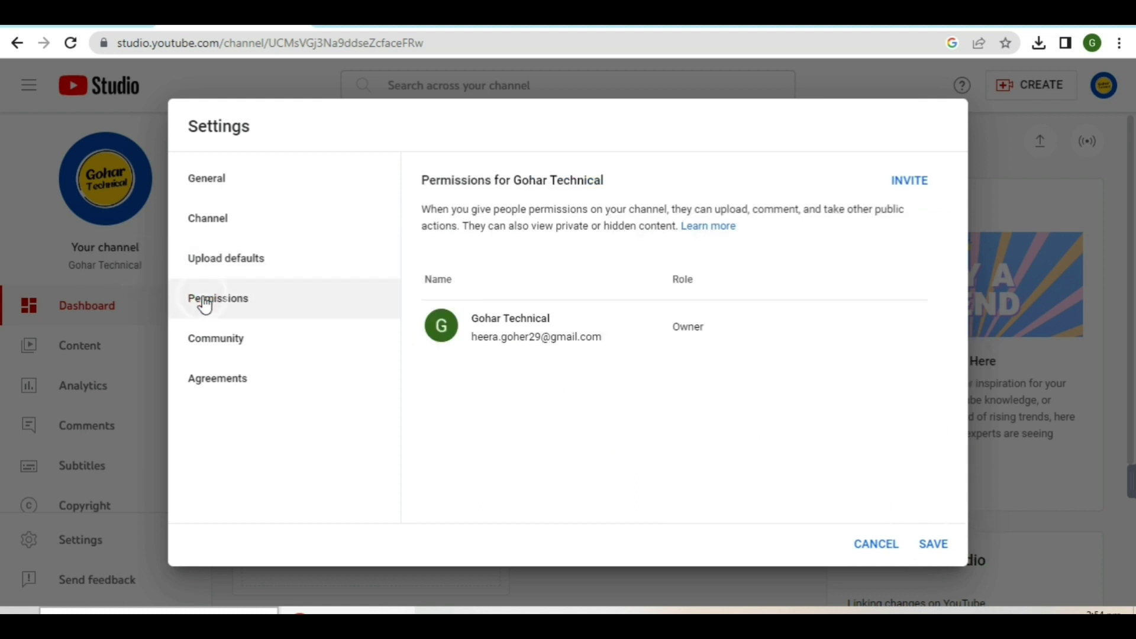
Review the Community default comment settings and the Agreements page
{"action": "left_click", "coordinate": [219, 351]}
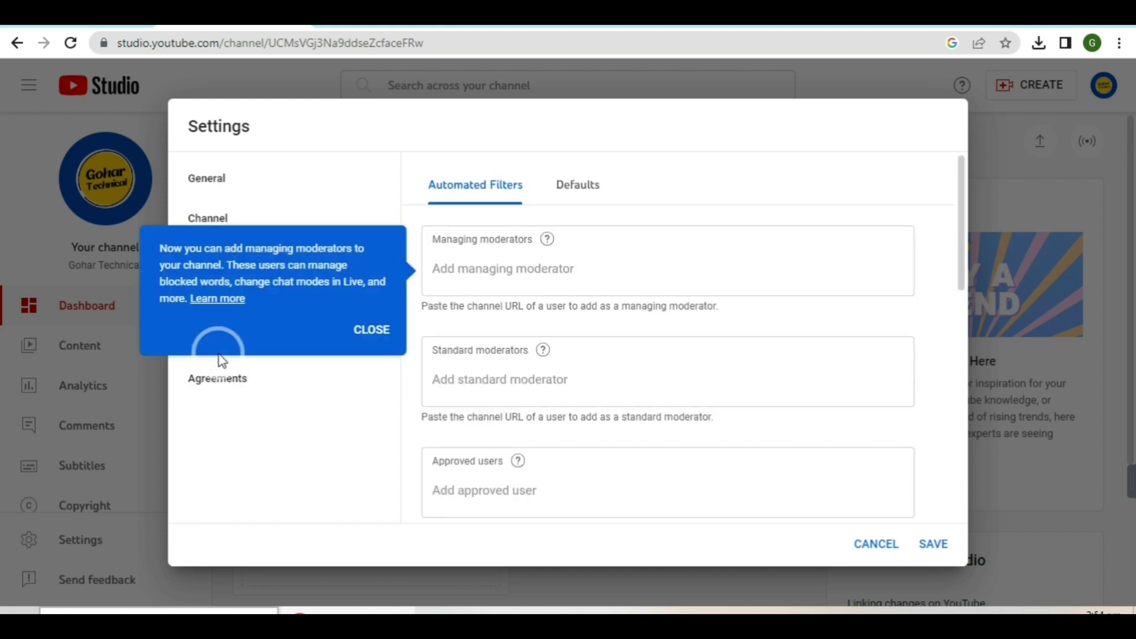
{"action": "left_click", "coordinate": [579, 183]}
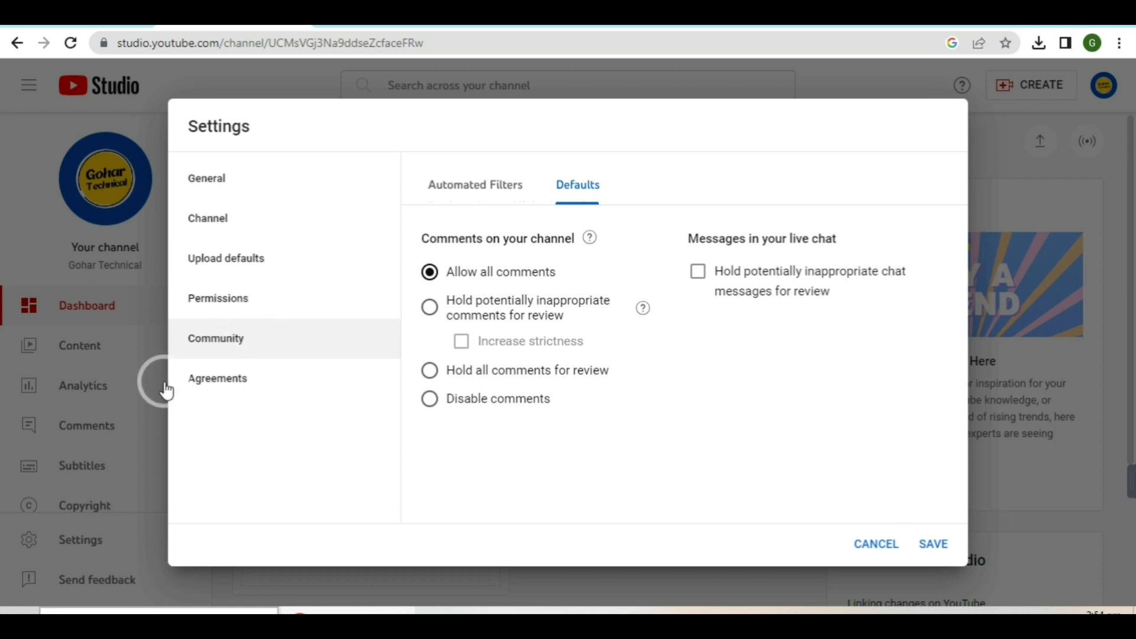
{"action": "left_click", "coordinate": [208, 385]}
Recheck Upload defaults advanced settings and save the channel settings
{"action": "left_click", "coordinate": [234, 264]}
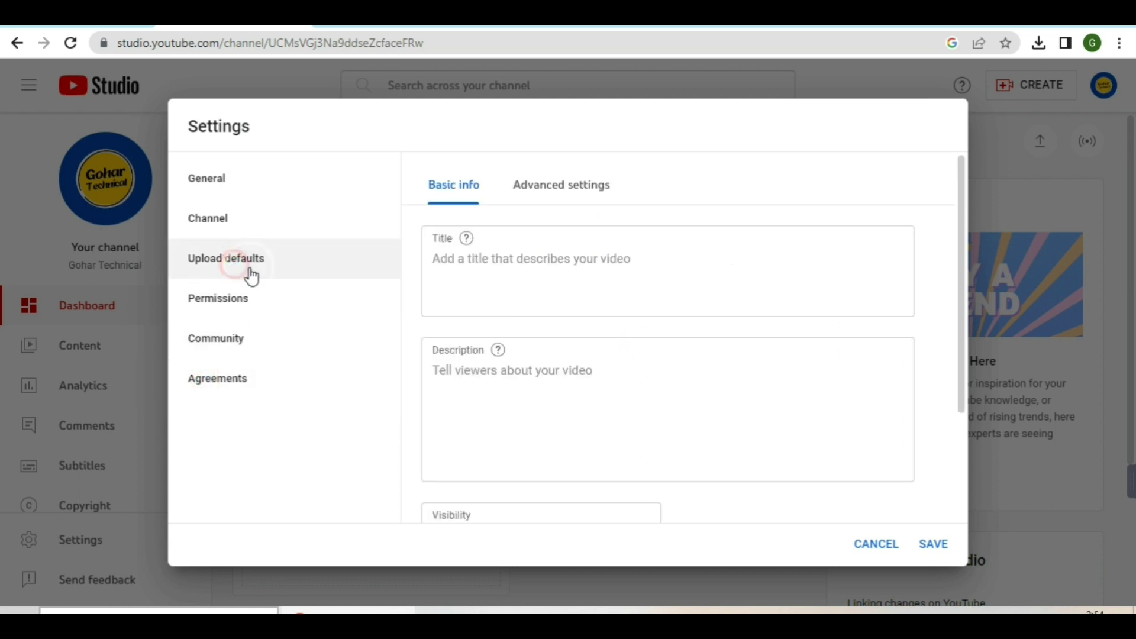
{"action": "left_click", "coordinate": [572, 199]}
{"action": "scroll", "coordinate": [793, 370], "scroll_direction": "down", "scroll_amount": 5}
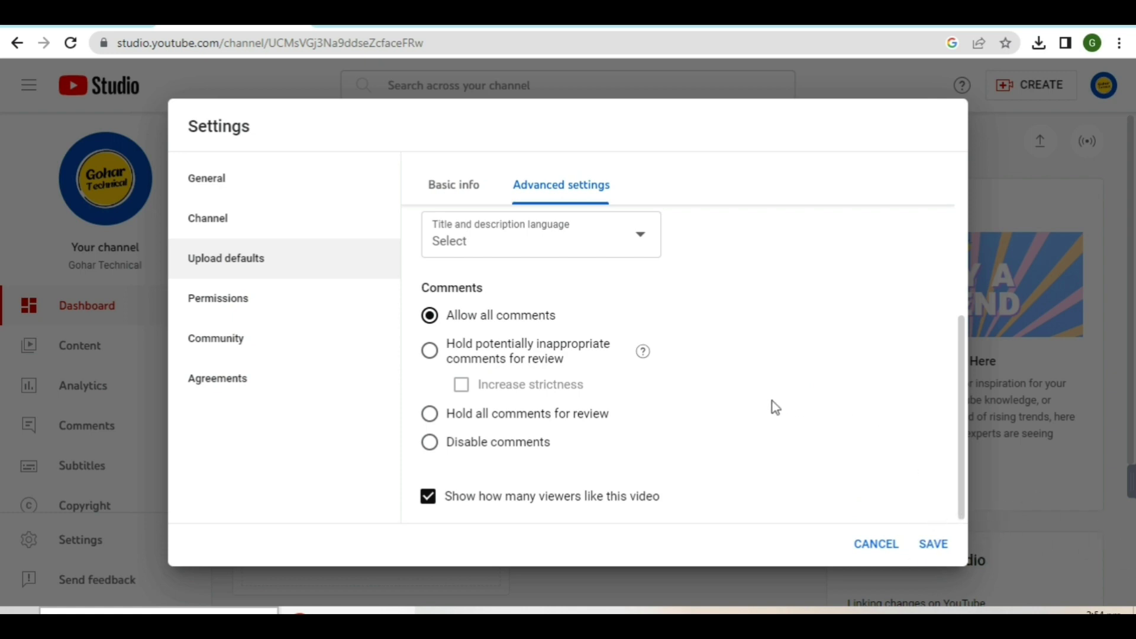
{"action": "left_click", "coordinate": [937, 547]}
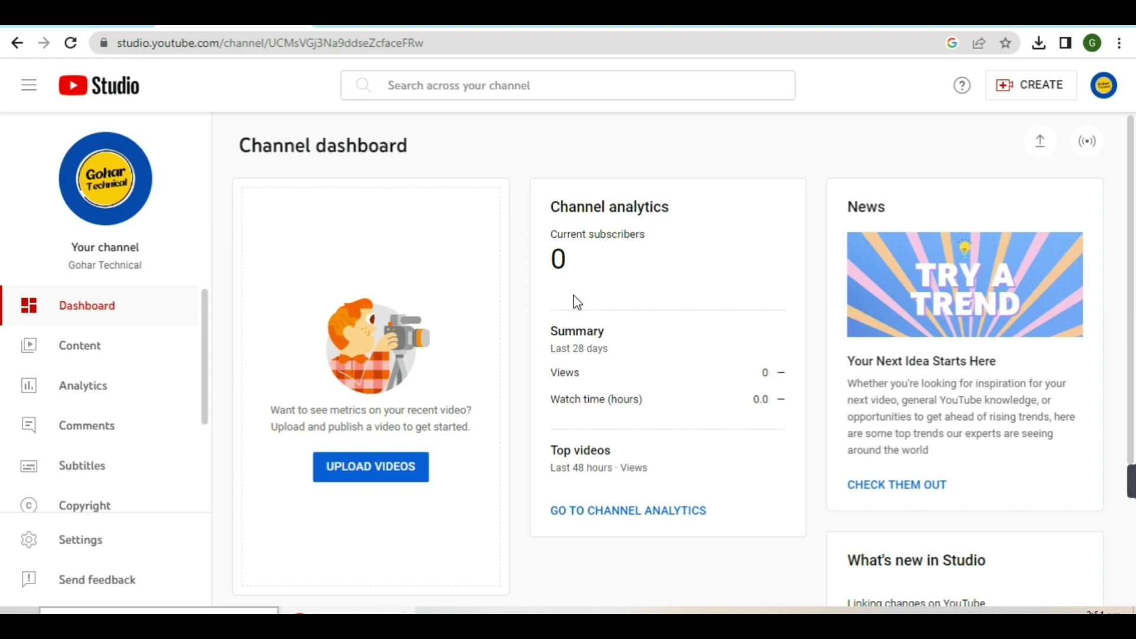
Open phone verification, then view and close the public channel's About details listing Pakistan
{"action": "left_click", "coordinate": [526, 17]}
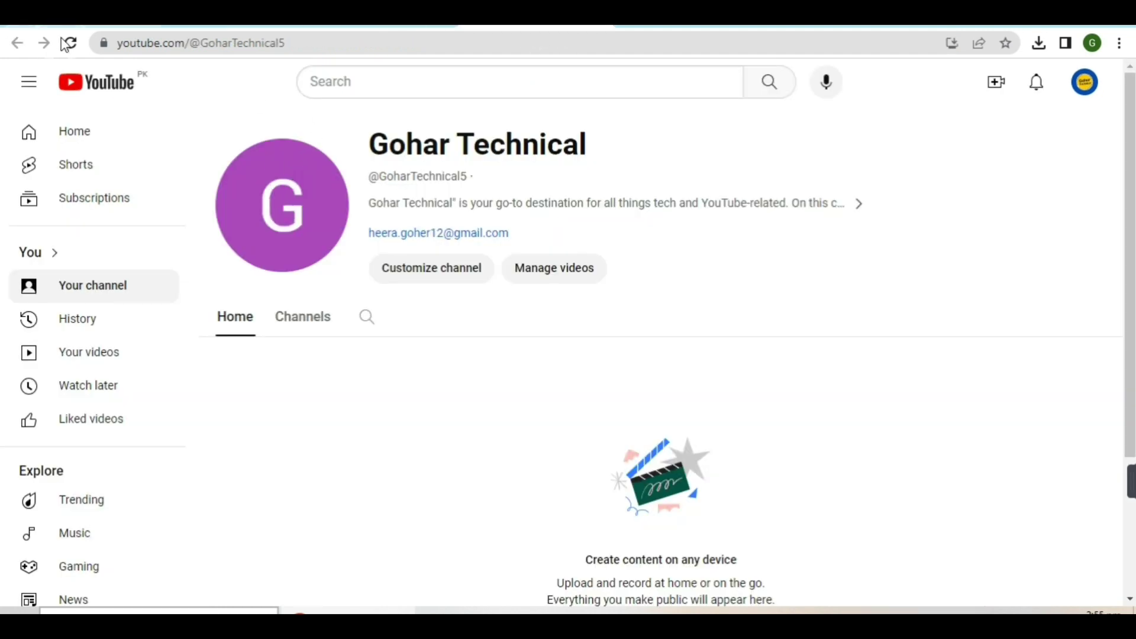
{"action": "left_click", "coordinate": [68, 42]}
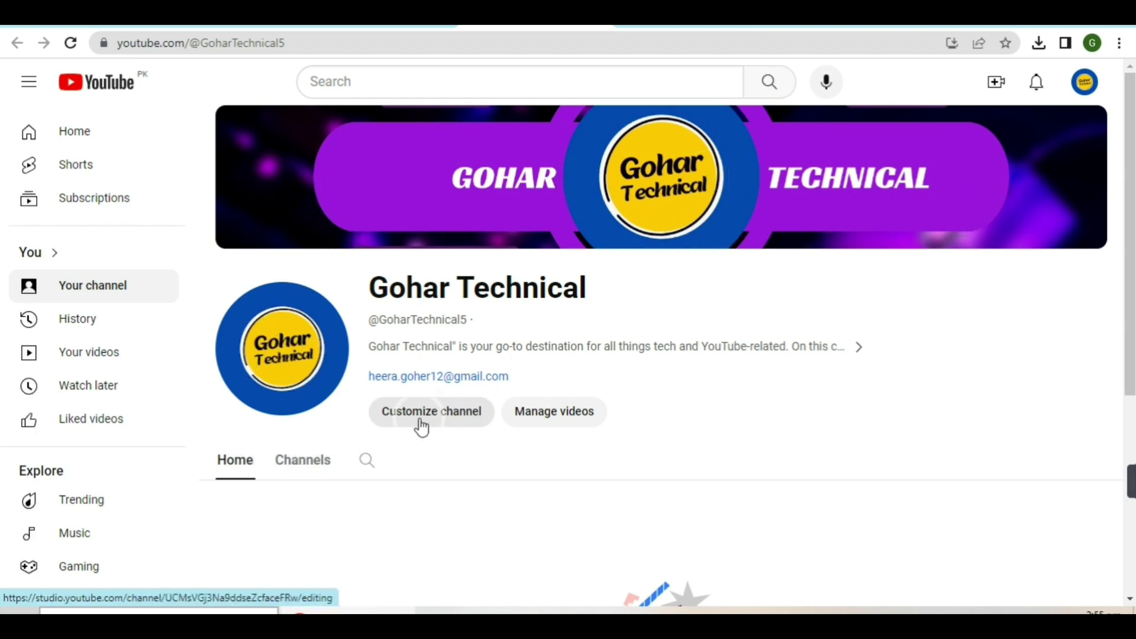
{"action": "left_click", "coordinate": [852, 350]}
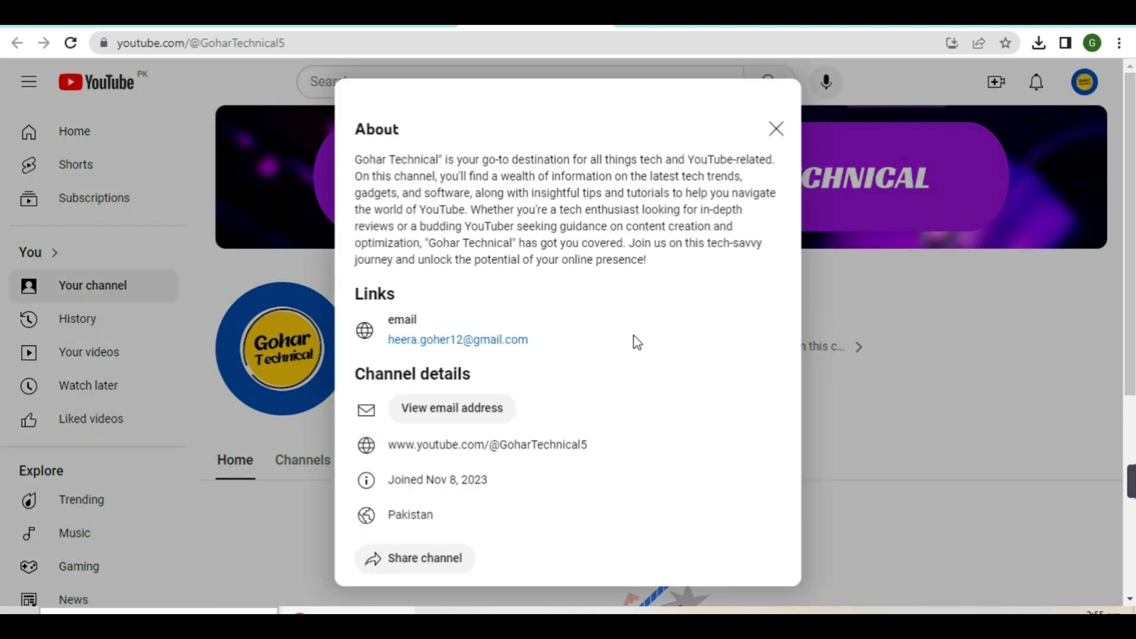
{"action": "left_click", "coordinate": [776, 129]}
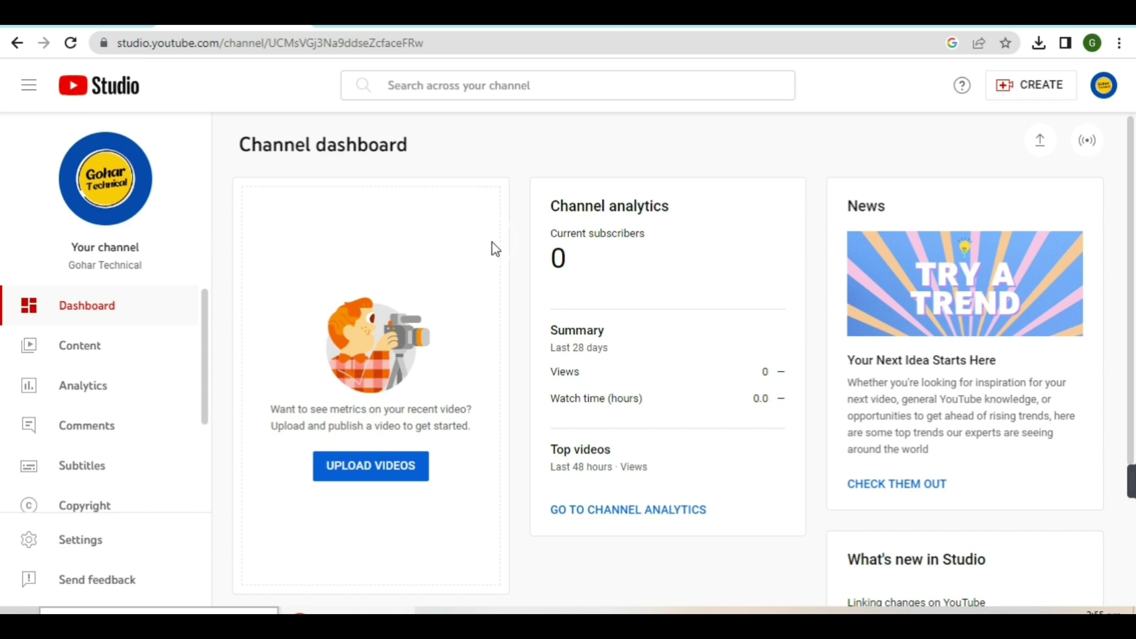
{"action": "scroll", "coordinate": [491, 241], "scroll_direction": "down", "scroll_amount": 3}
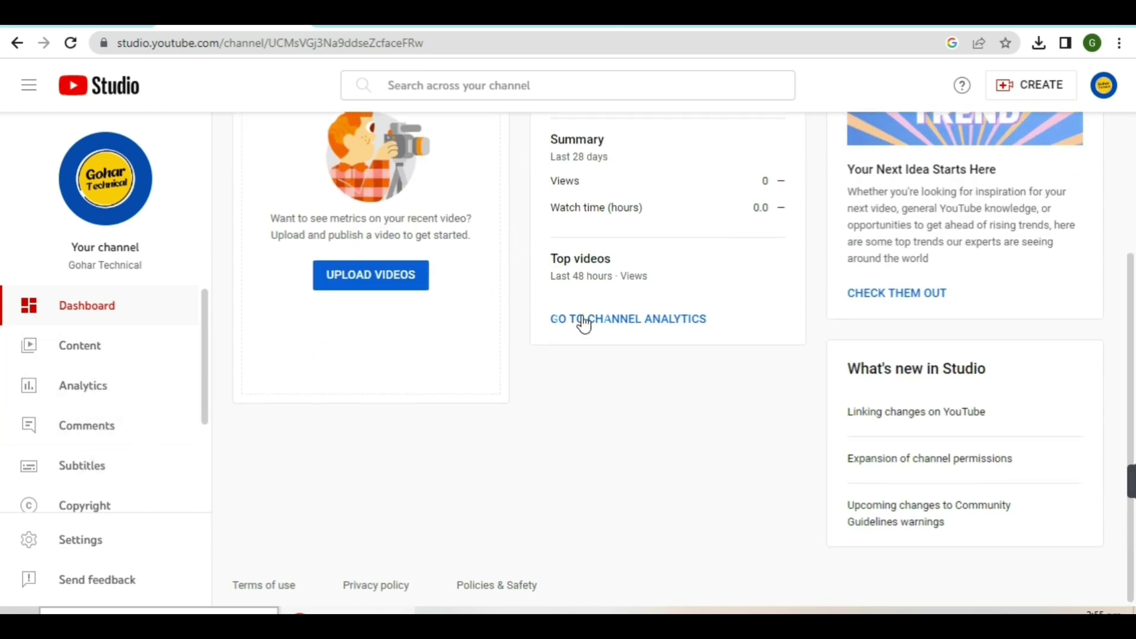
{"action": "scroll", "coordinate": [584, 321], "scroll_direction": "up", "scroll_amount": 3}
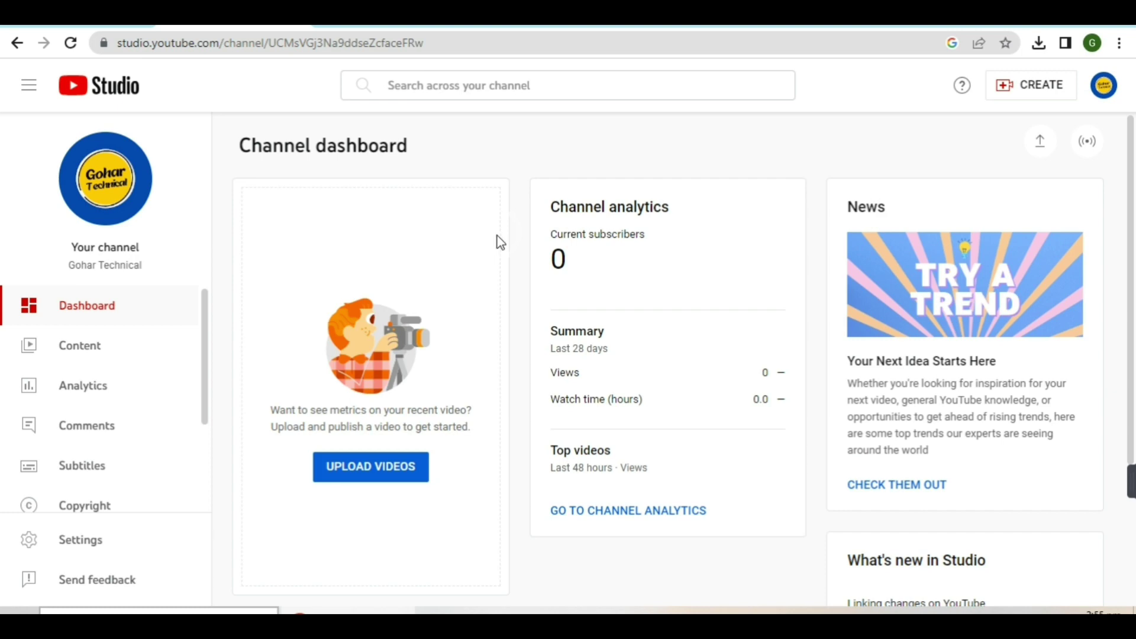
{"action": "scroll", "coordinate": [535, 296], "scroll_direction": "down", "scroll_amount": 3}
{"action": "scroll", "coordinate": [536, 296], "scroll_direction": "up", "scroll_amount": 3}
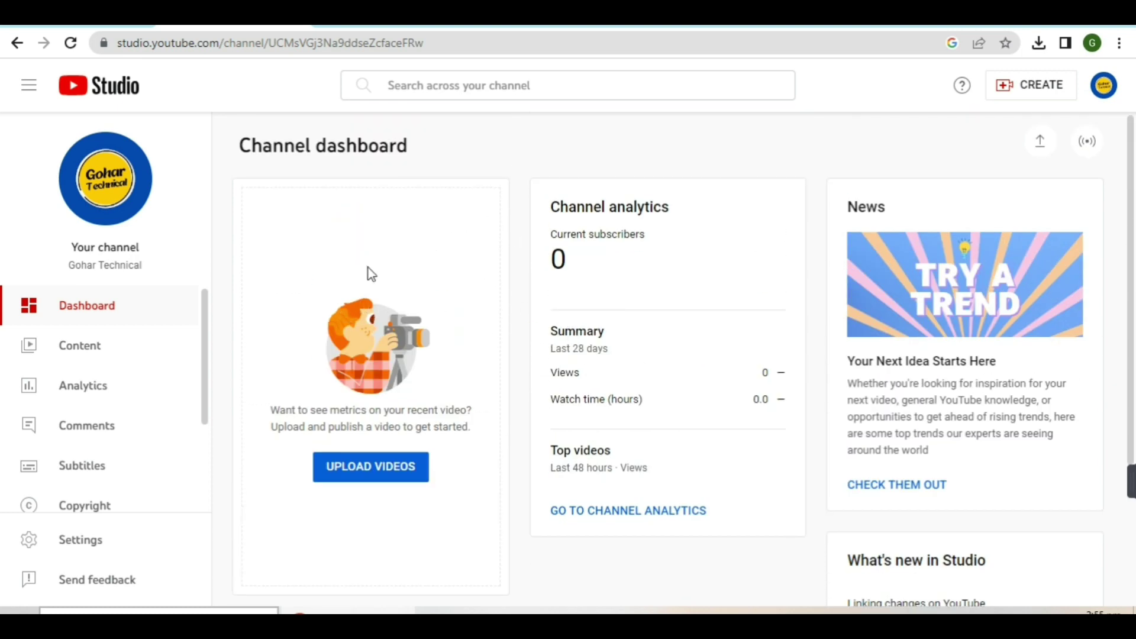